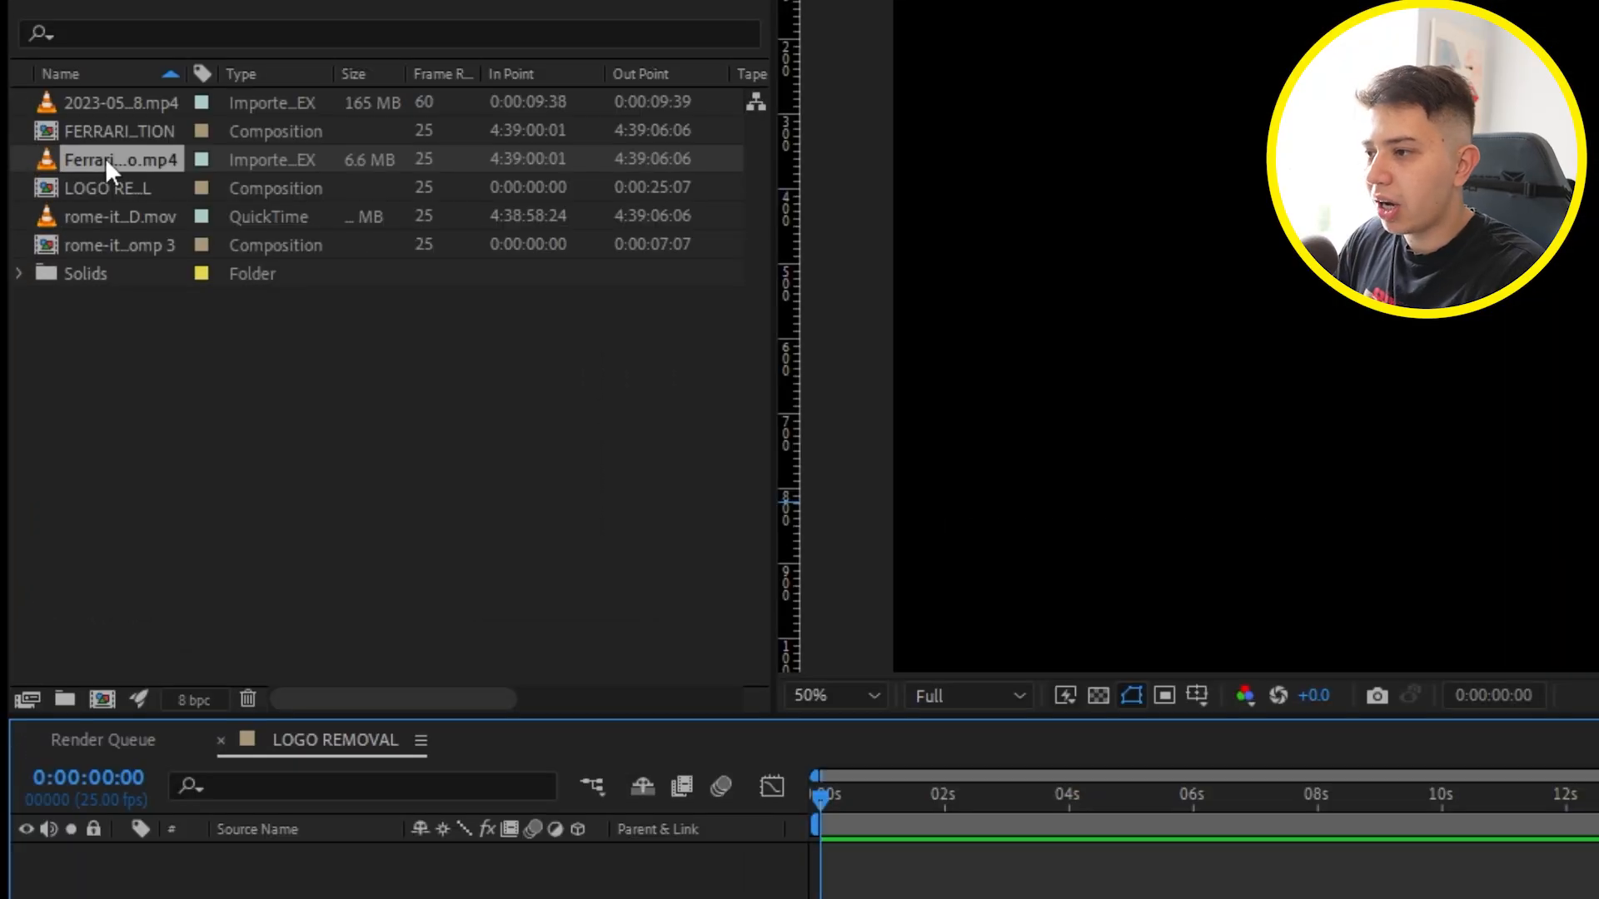
- Create a composition from the Ferrari Logo.mp4 clip and duplicate its layer
drag(105, 157, 102, 700)
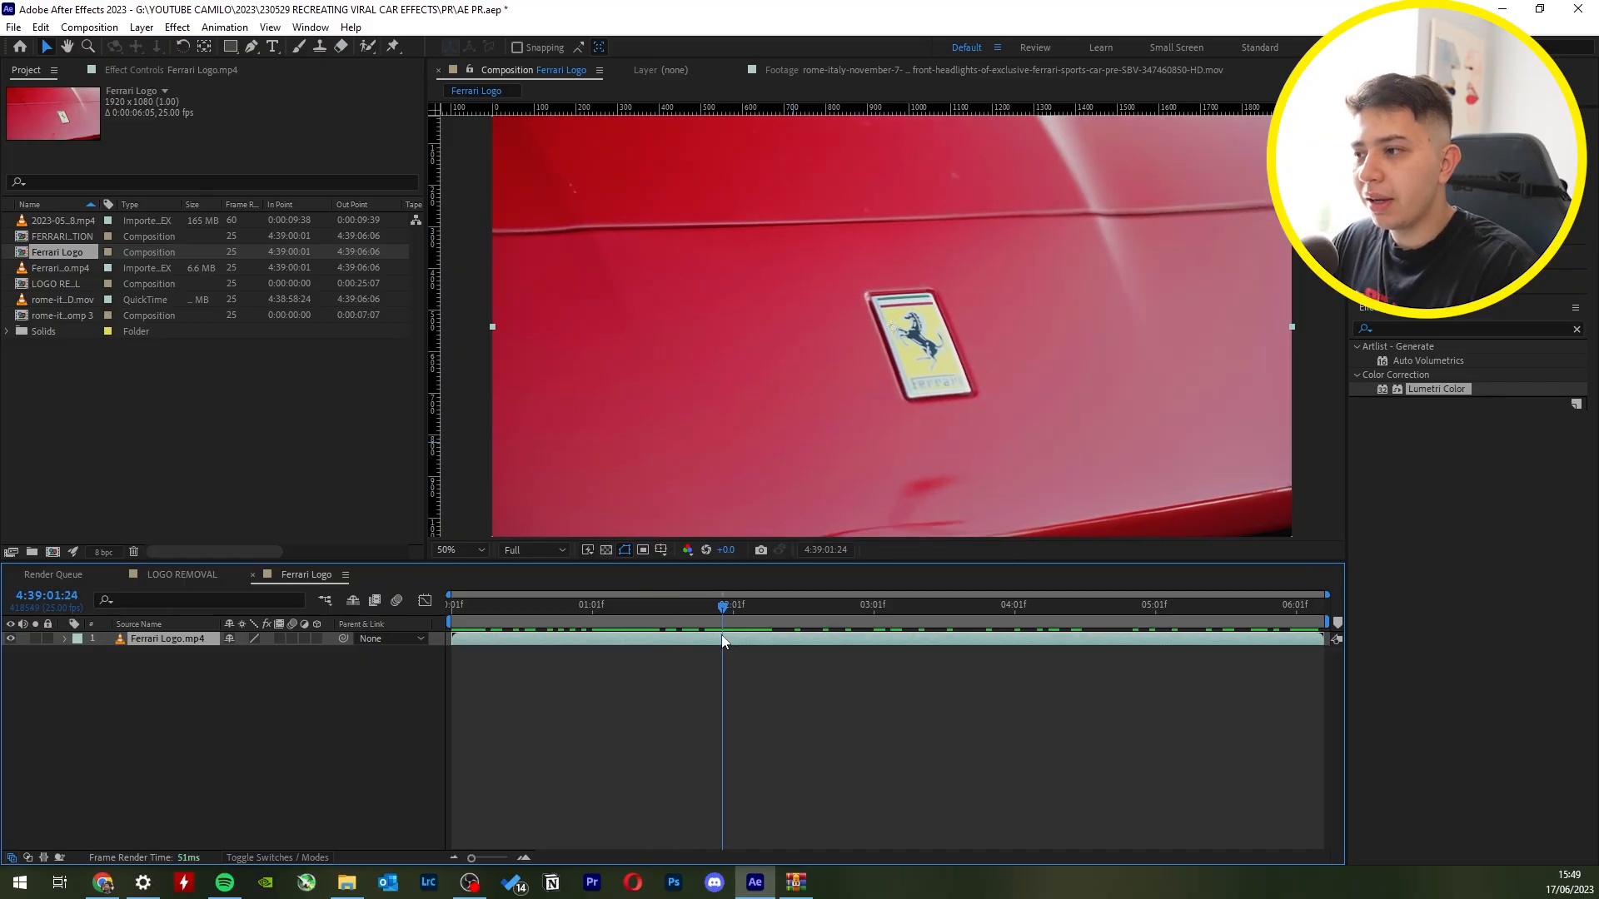
key(ctrl+d)
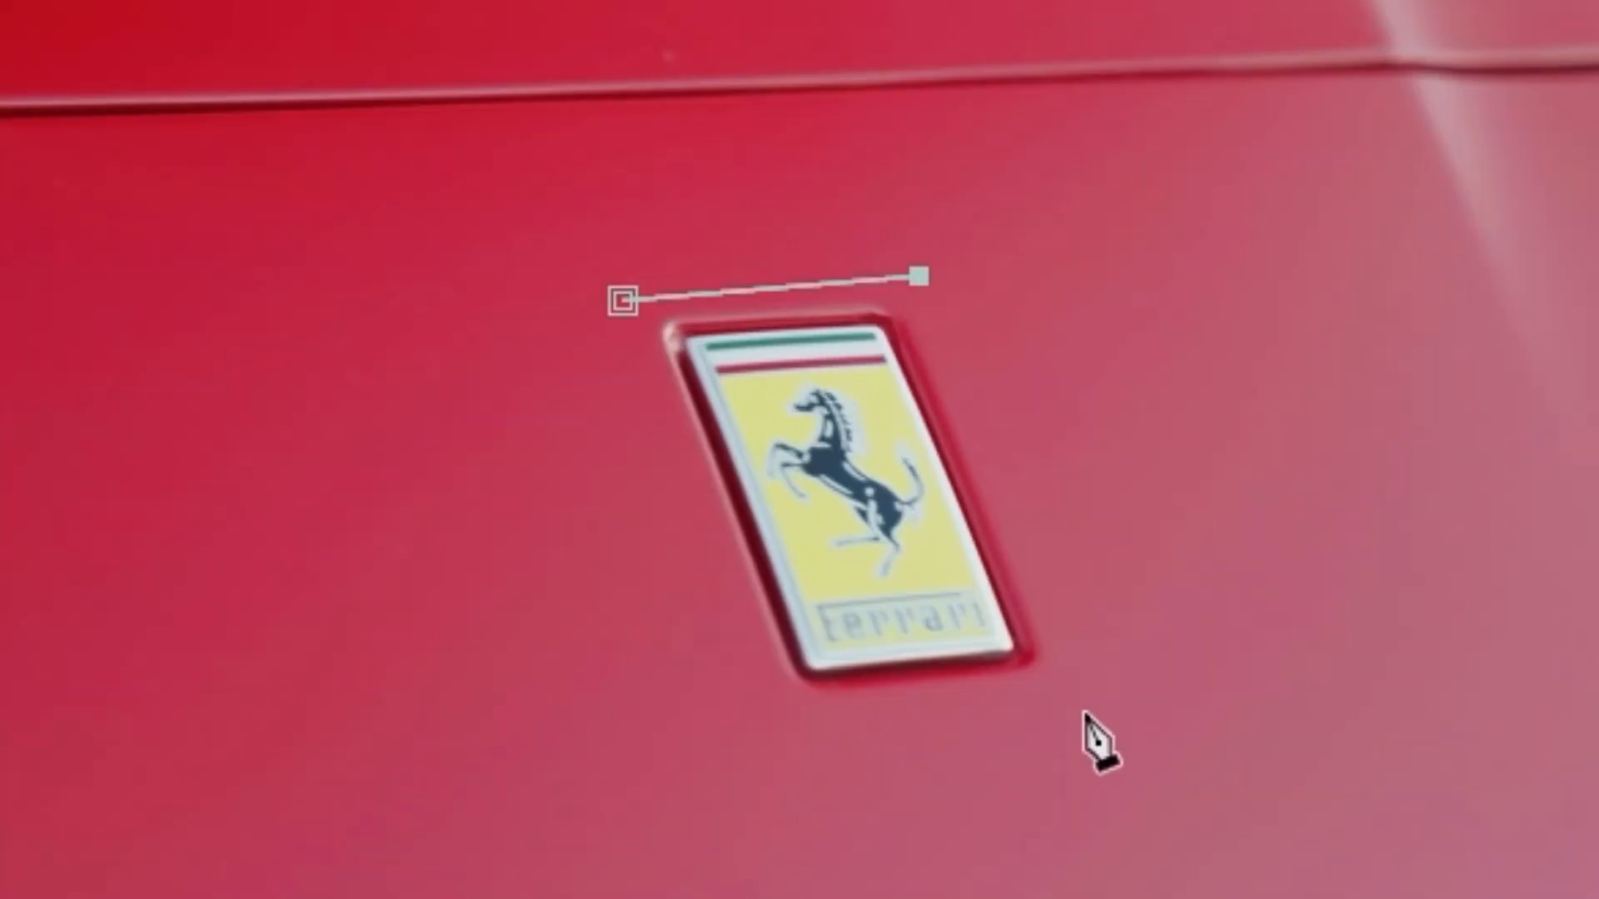
- Draw a four-sided Pen mask loosely around the Ferrari badge on the lower Ferrari Logo.mp4 layer
click(922, 376)
click(830, 377)
right_click(830, 377)
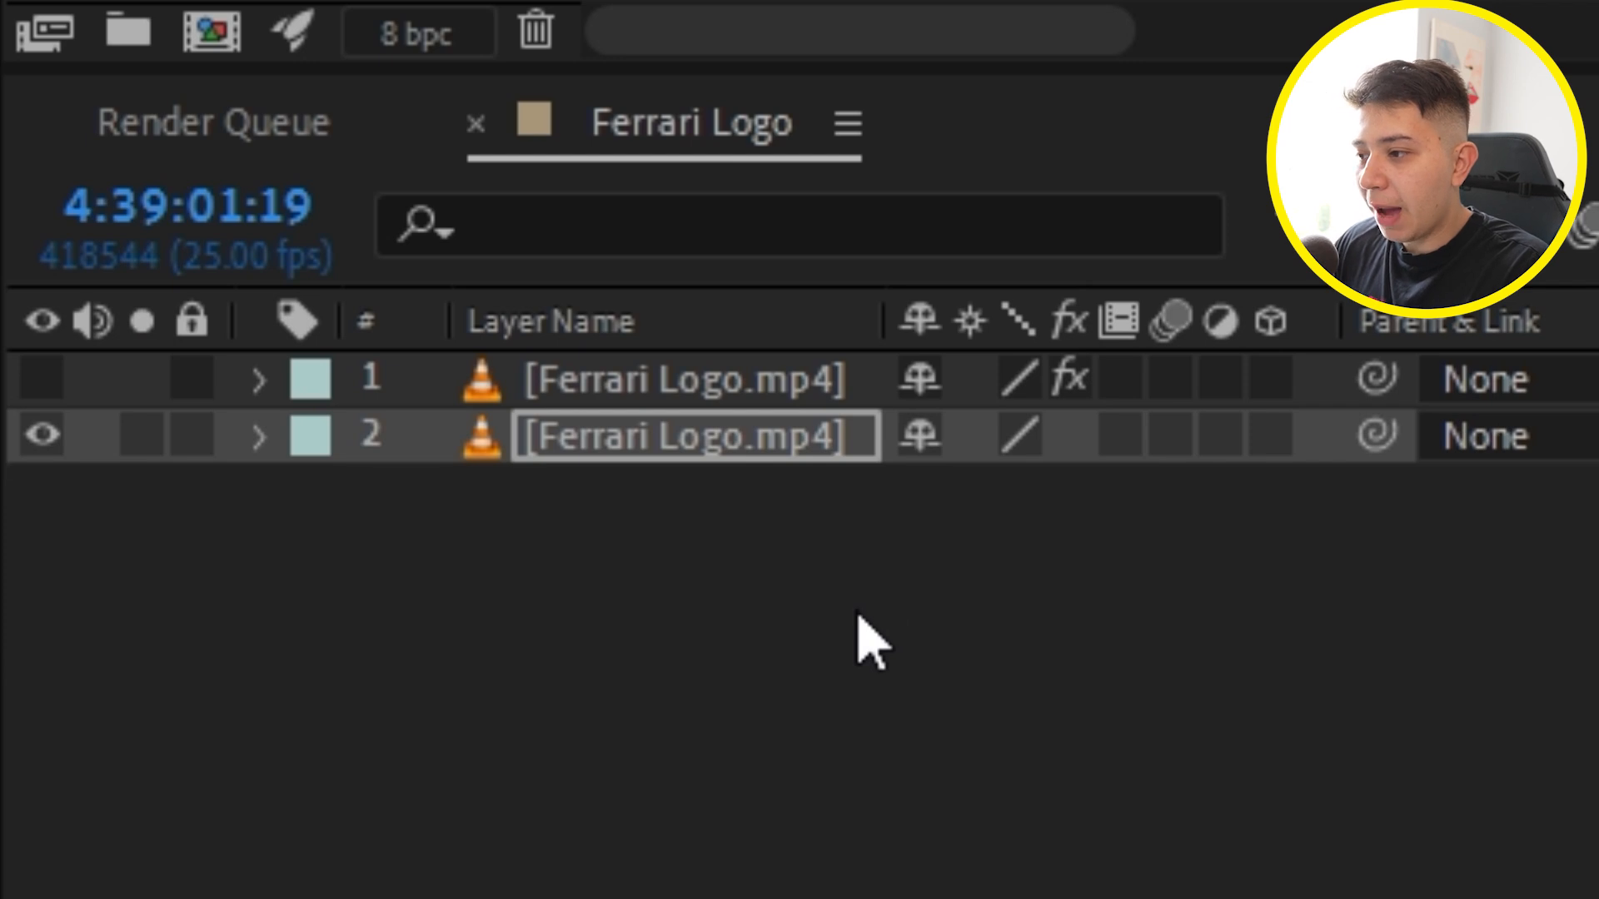
- Track Mask 1 of the lower Ferrari Logo.mp4 layer backward using the position, scale and rotation method
key(m)
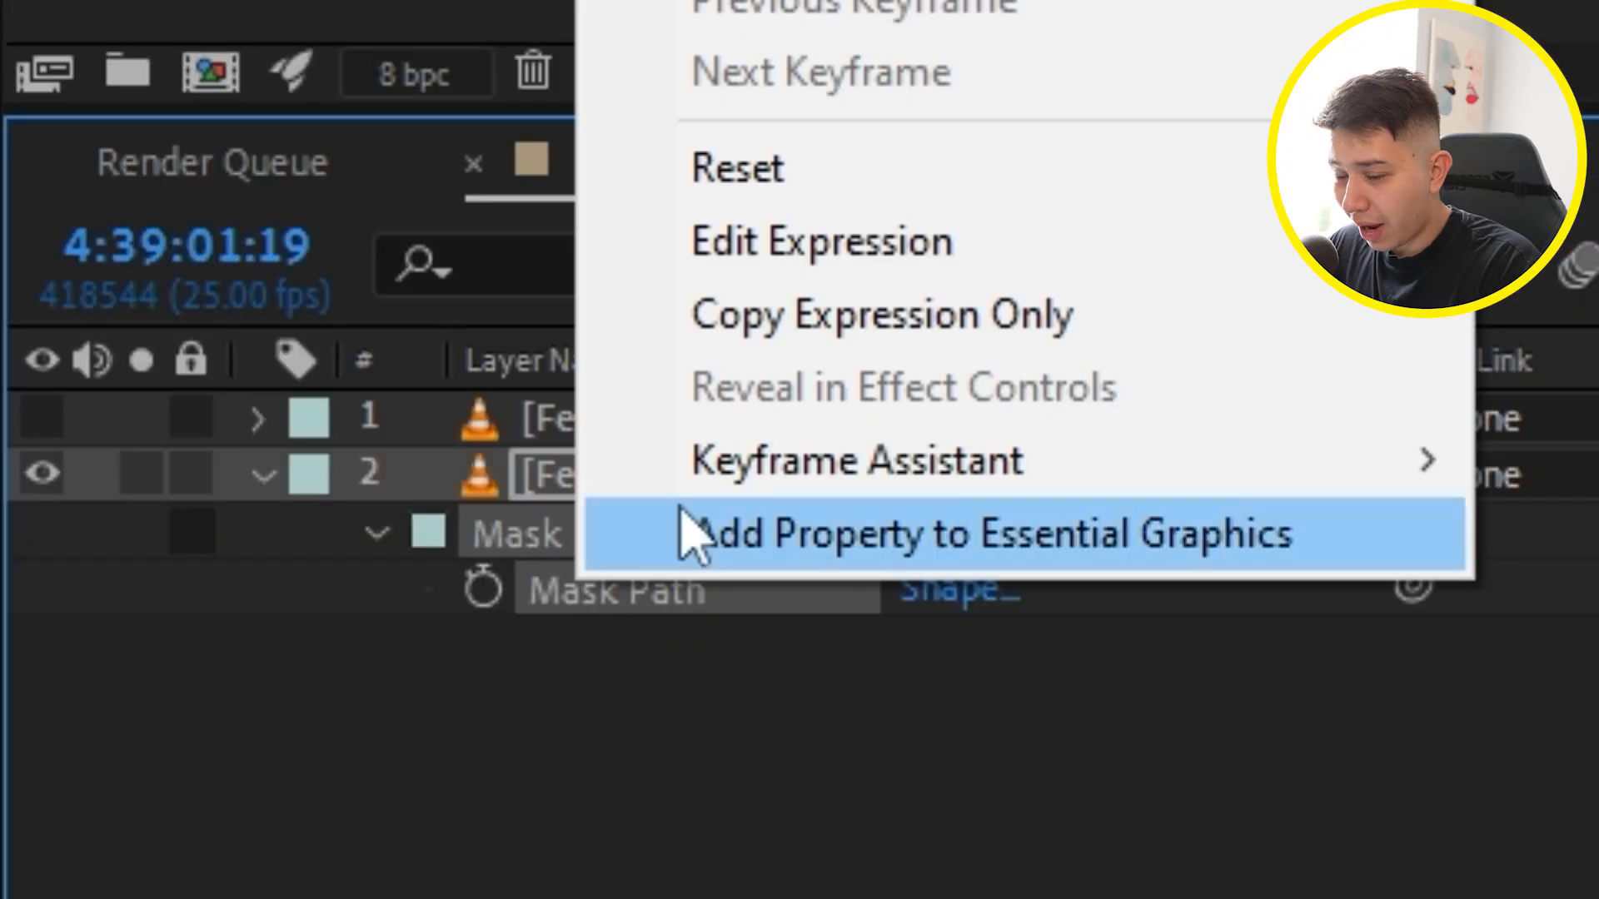
click(686, 526)
right_click(543, 556)
click(697, 606)
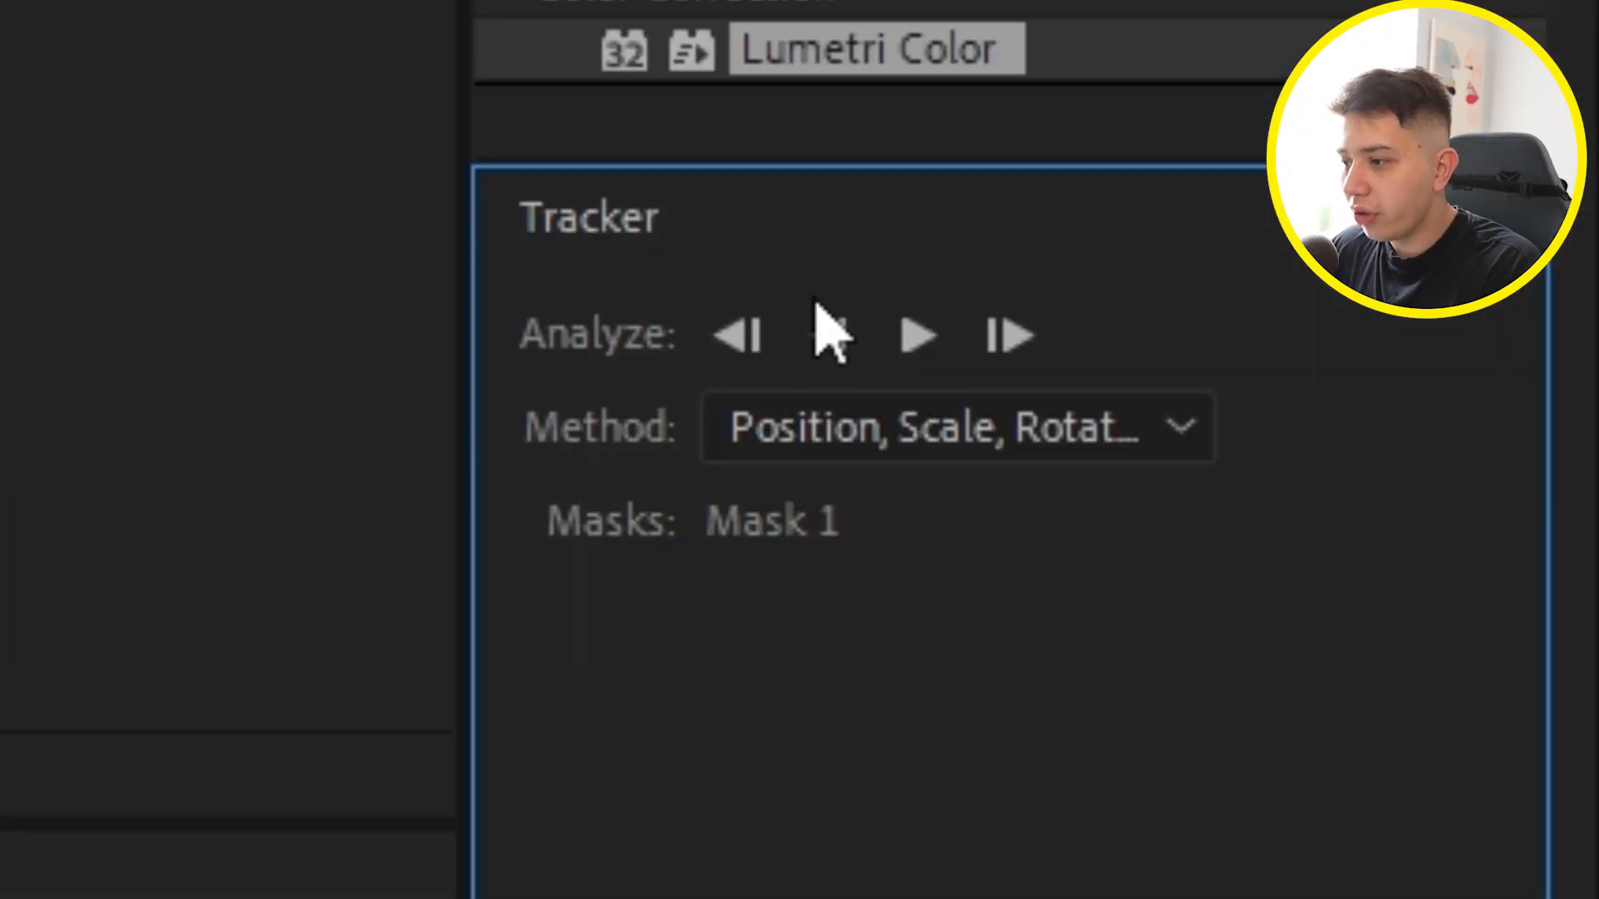
click(833, 335)
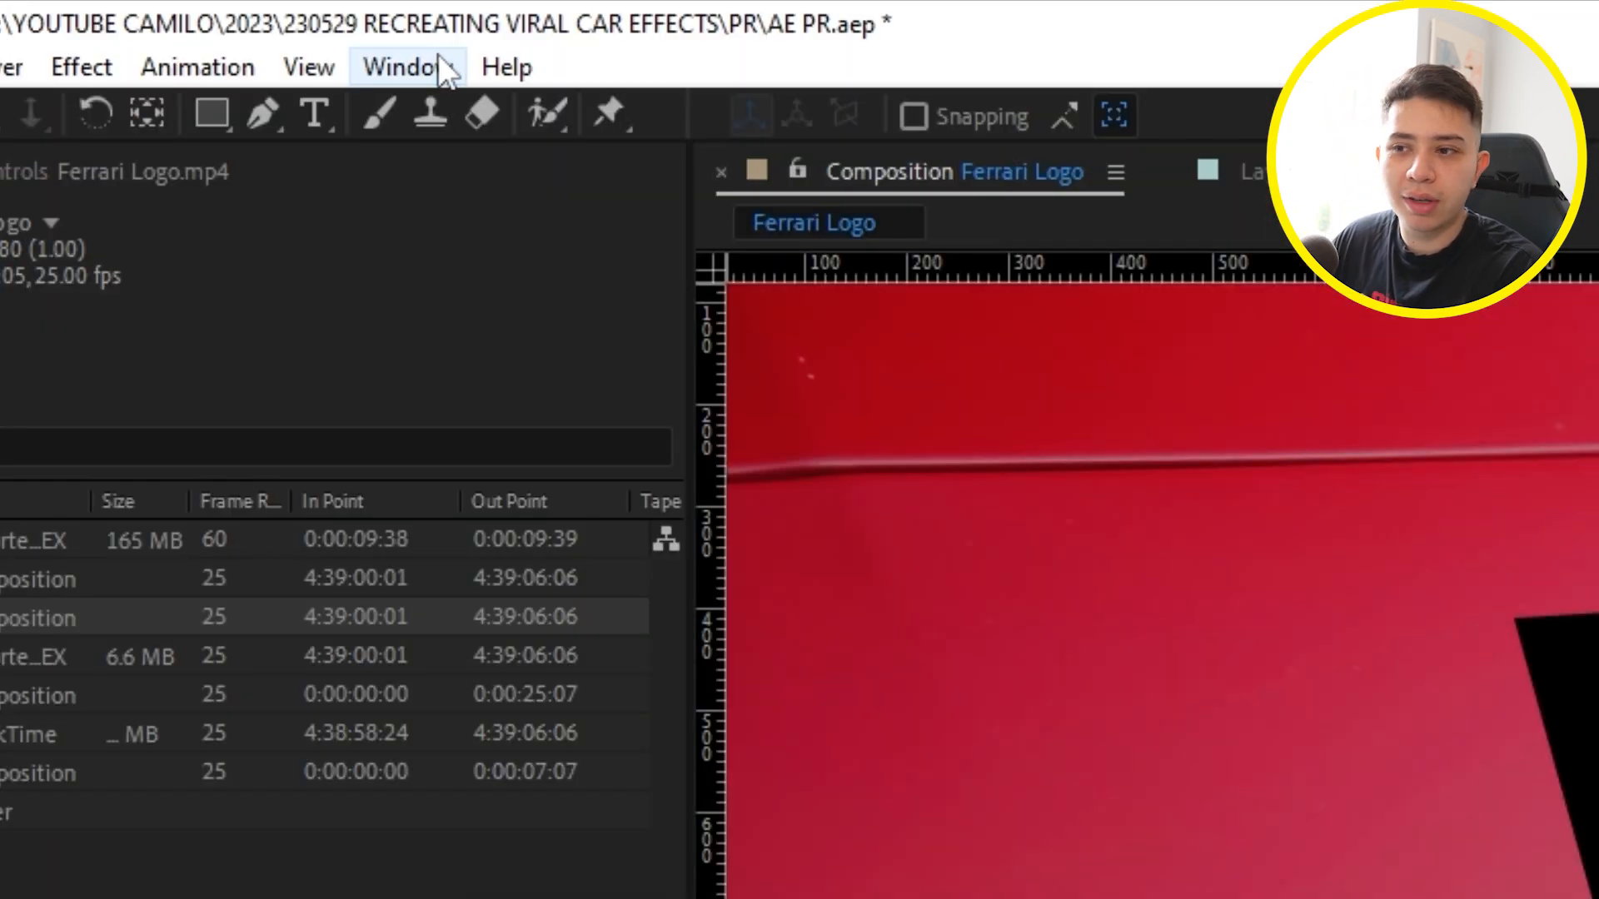
- Open the Content-Aware Fill controls and set the fill method to Object
click(408, 67)
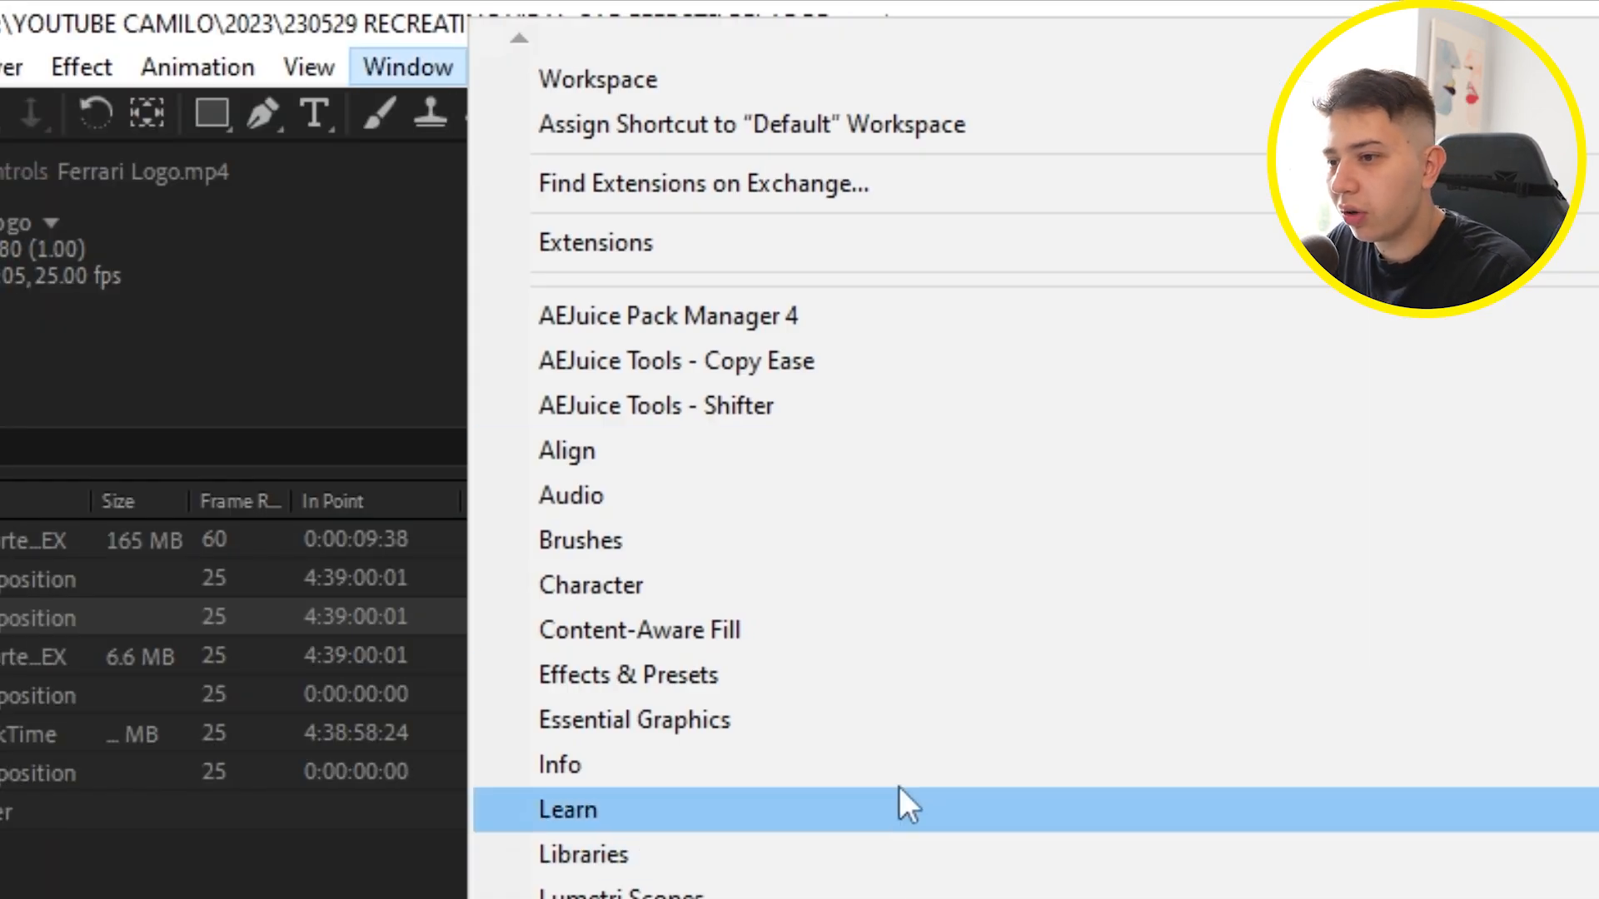
click(803, 631)
click(1083, 426)
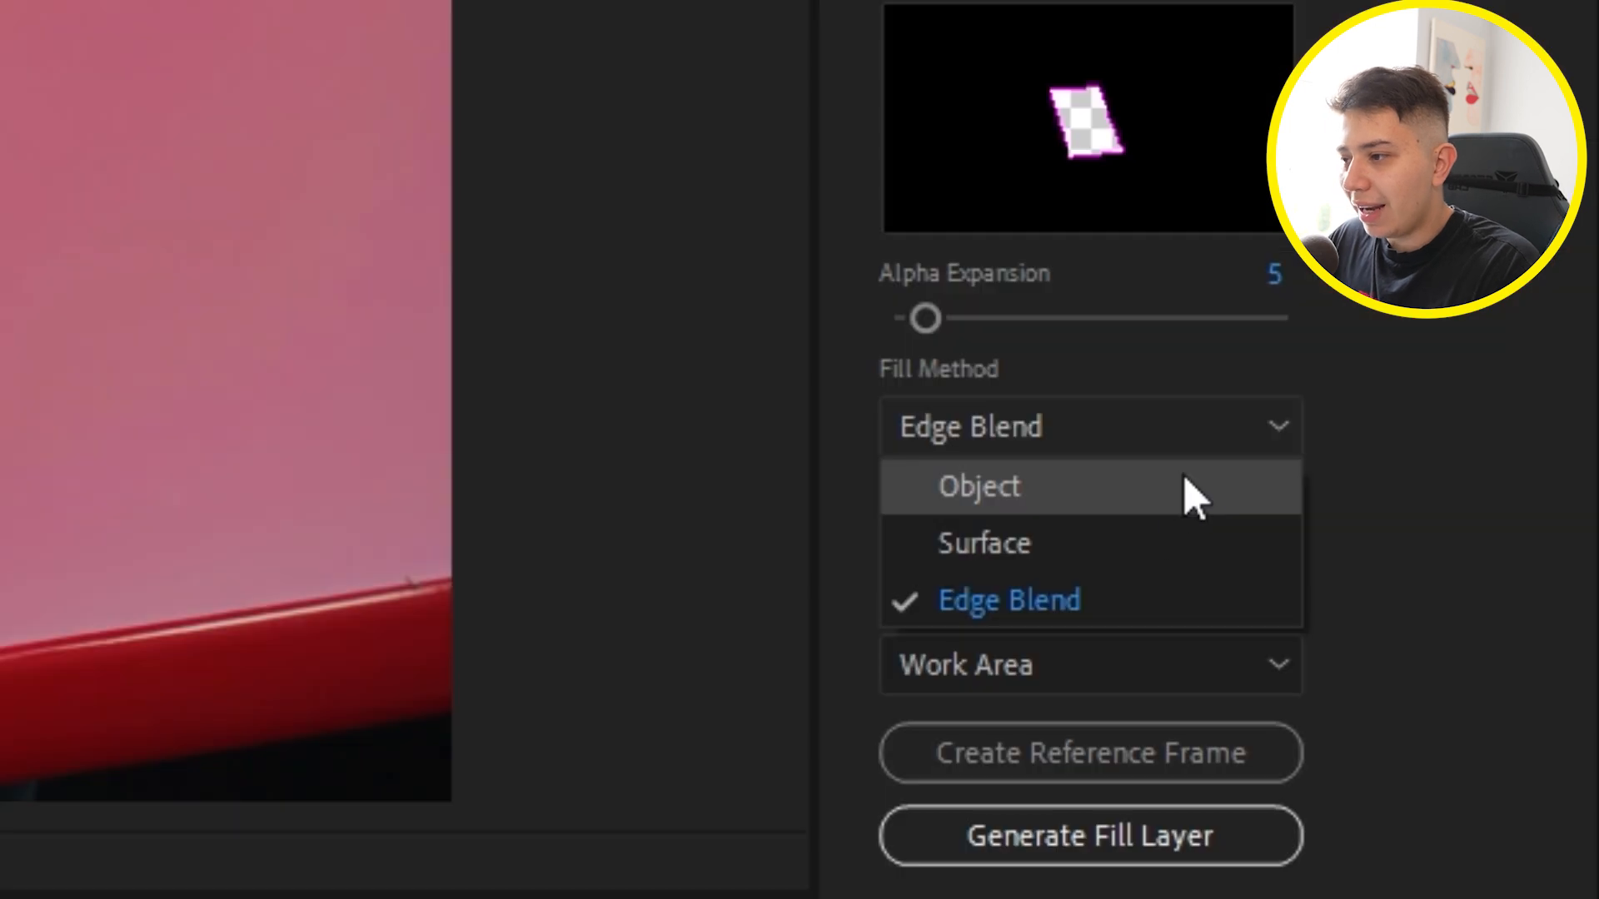
click(1182, 487)
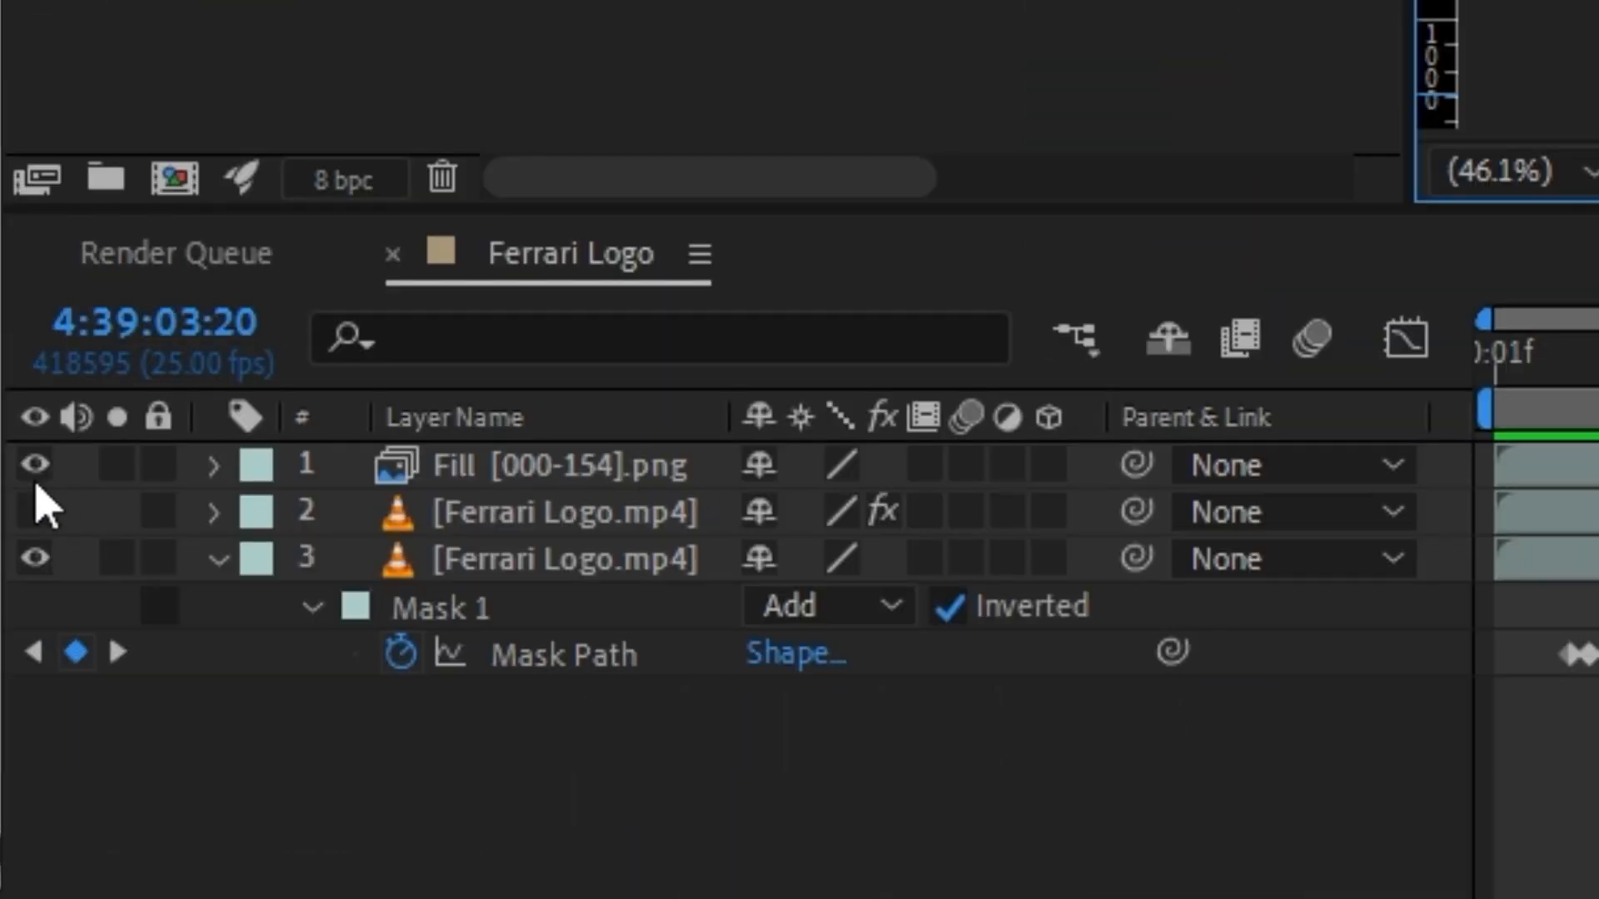
- Move the cut-out Ferrari Logo.mp4 layer above the Fill layer and make it visible
click(496, 509)
drag(485, 463, 485, 460)
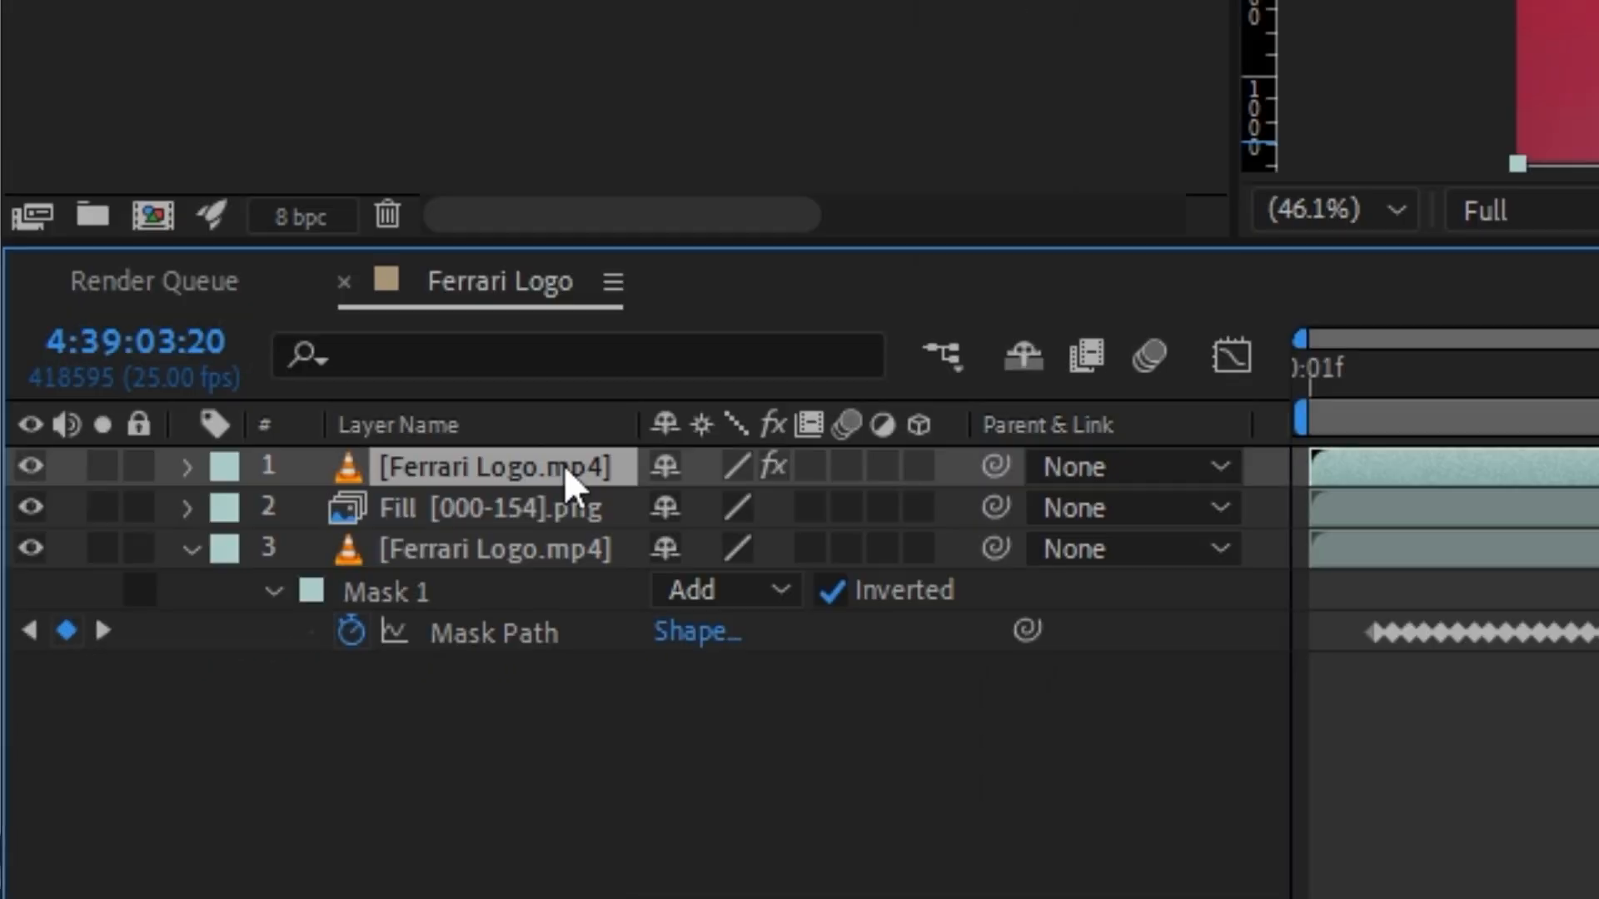
- Apply the Drop Shadow effect to the cut-out Ferrari Logo.mp4 layer and adjust its distance and angle
key(ctrl+space)
text(dro)
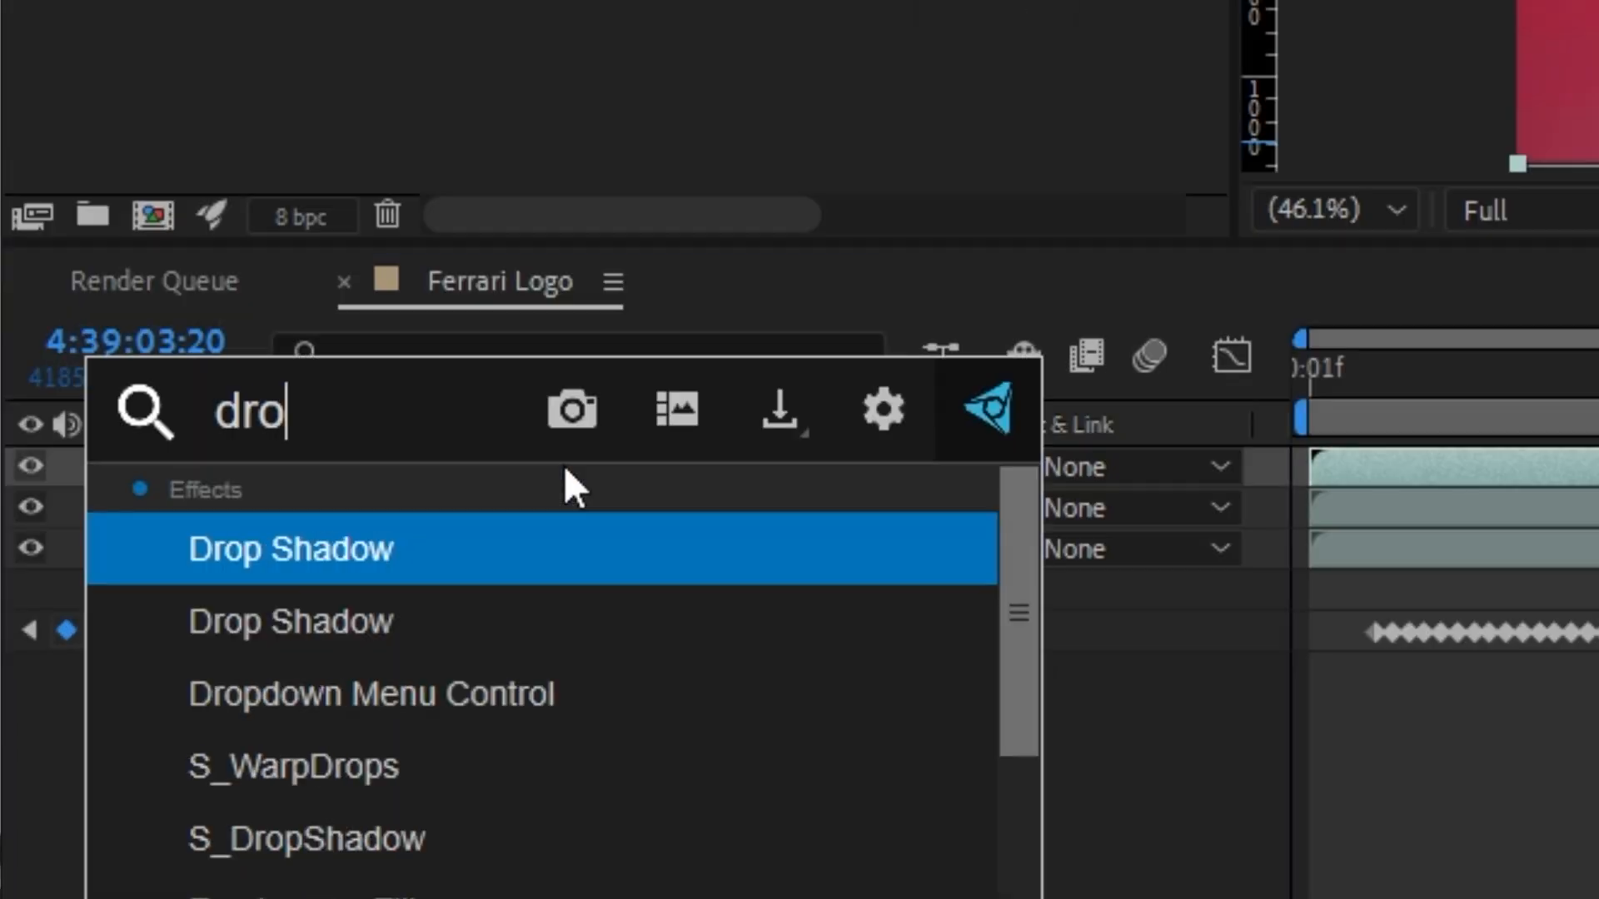
key(Return)
click(567, 618)
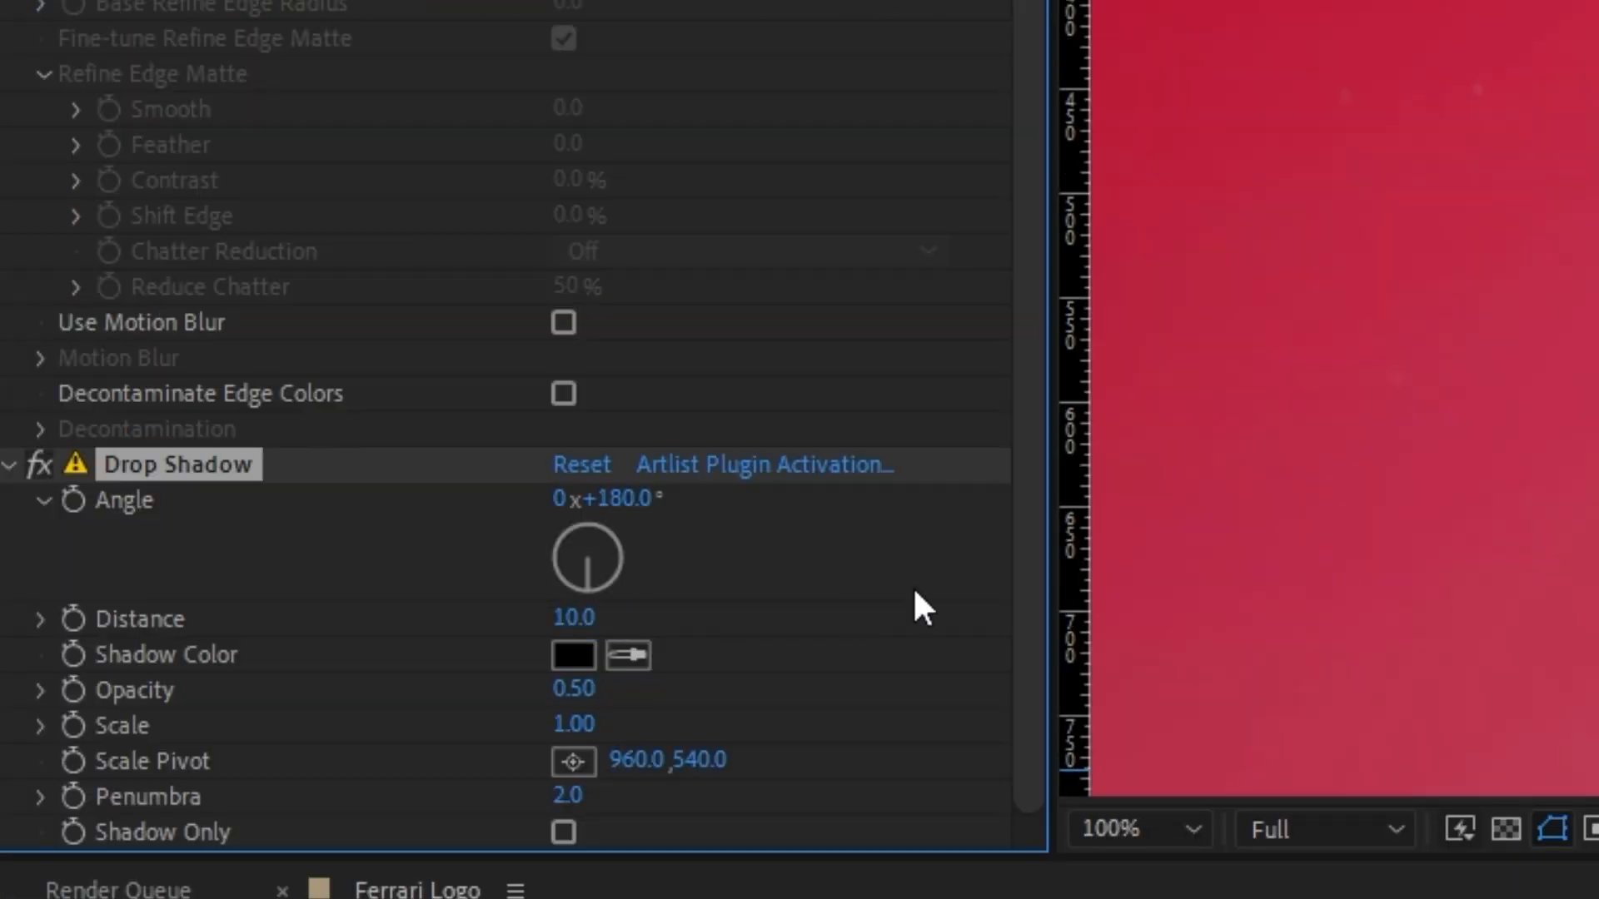
click(582, 590)
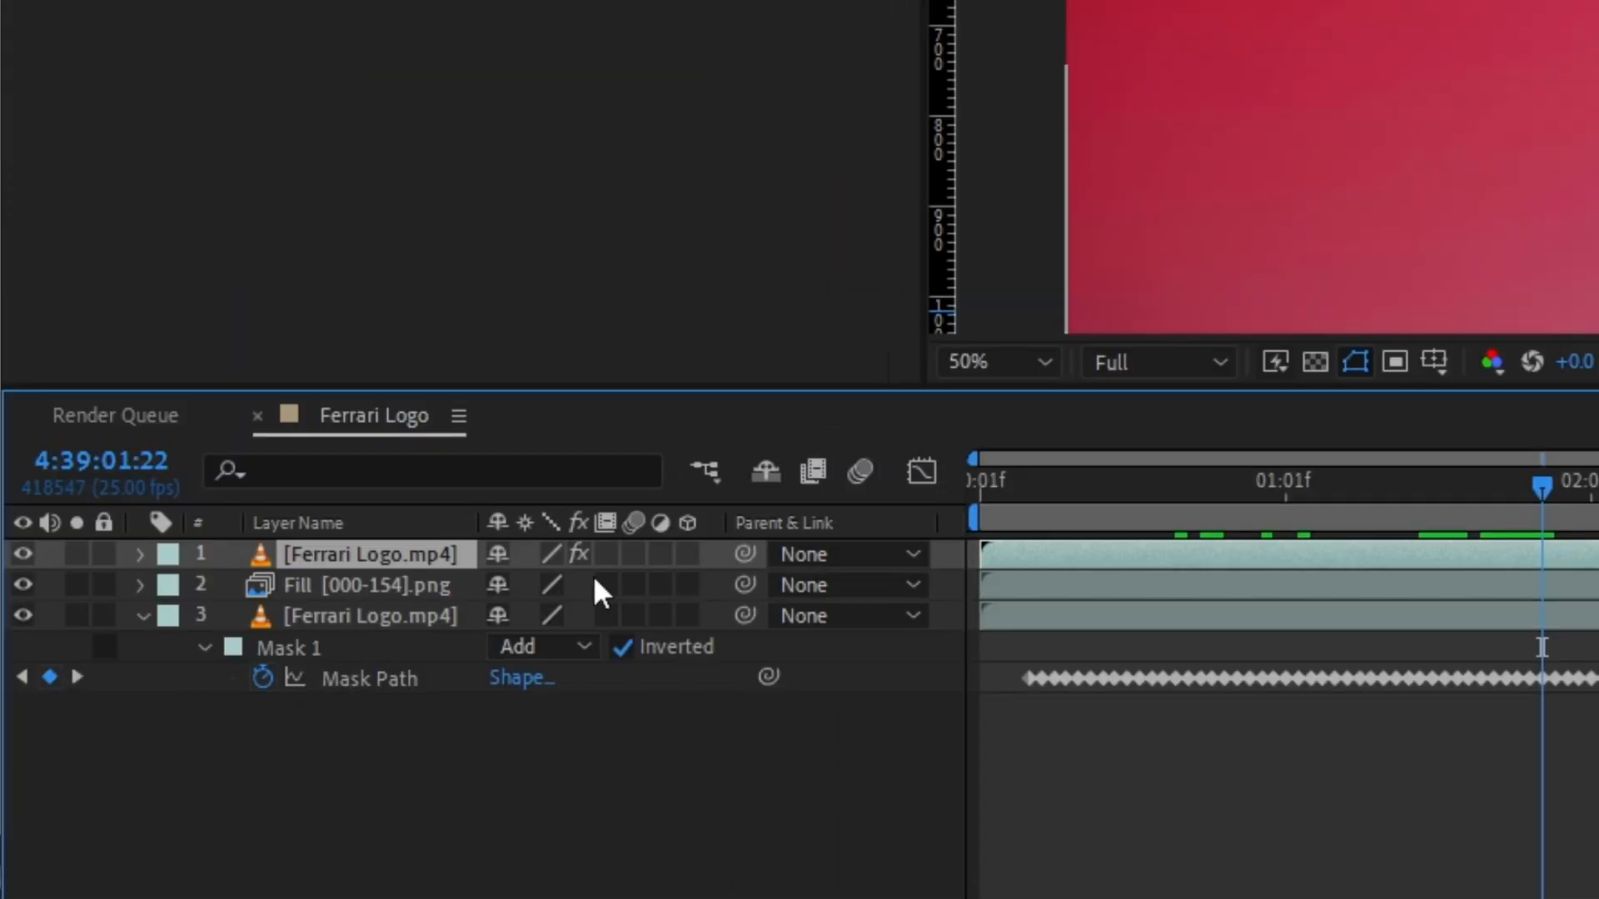
- Pre-compose the top Ferrari Logo.mp4 layer as CAR LOGO
right_click(352, 556)
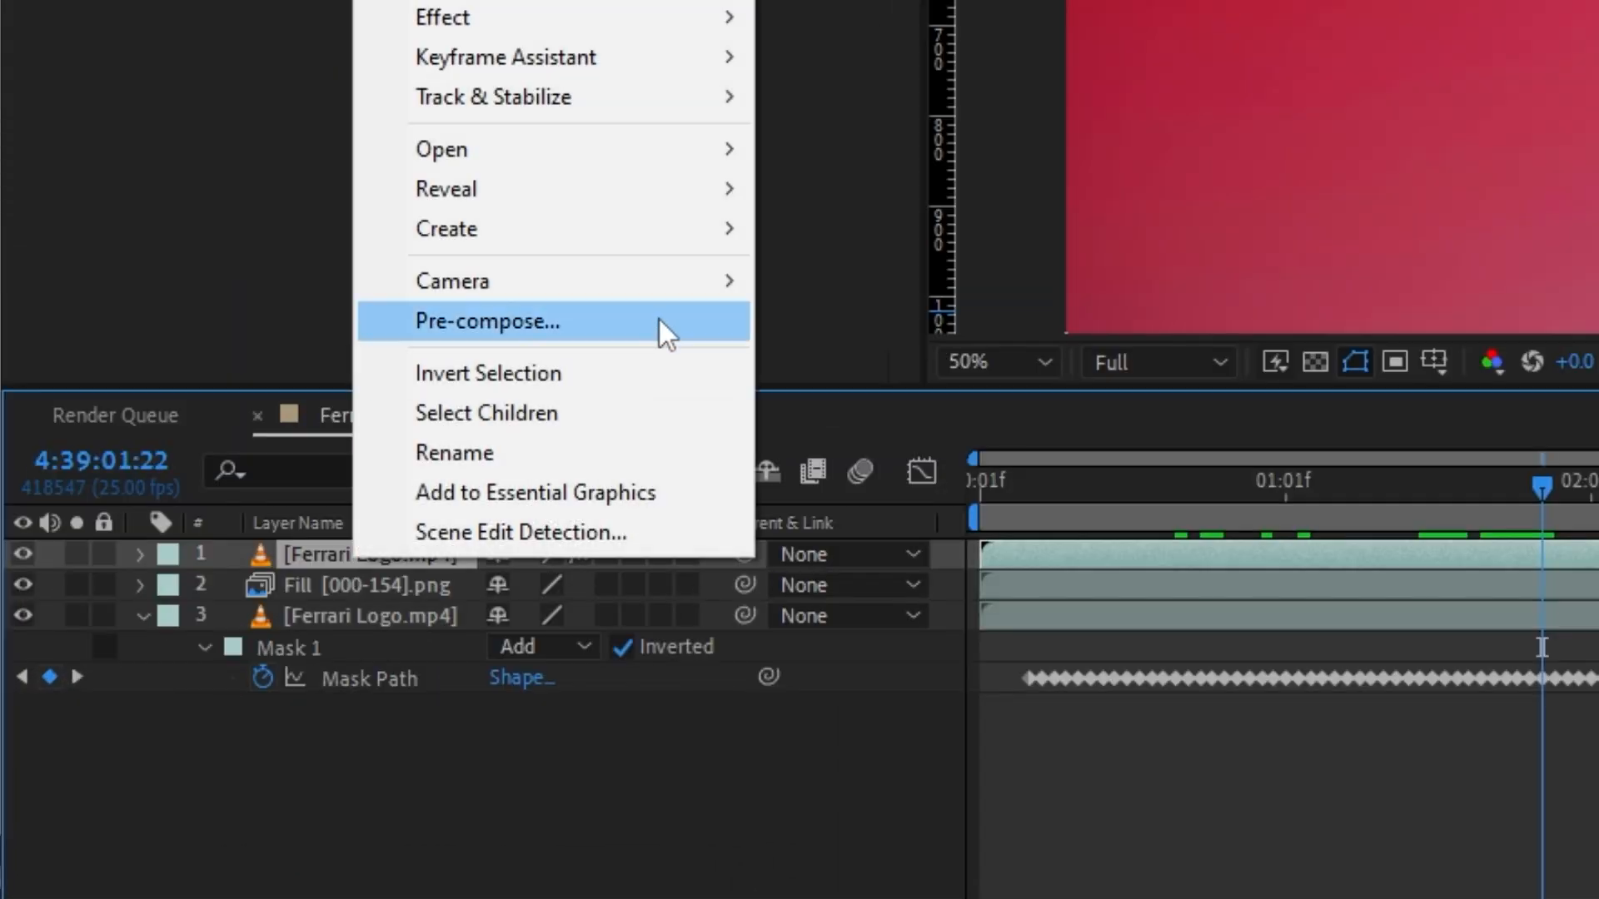
click(611, 330)
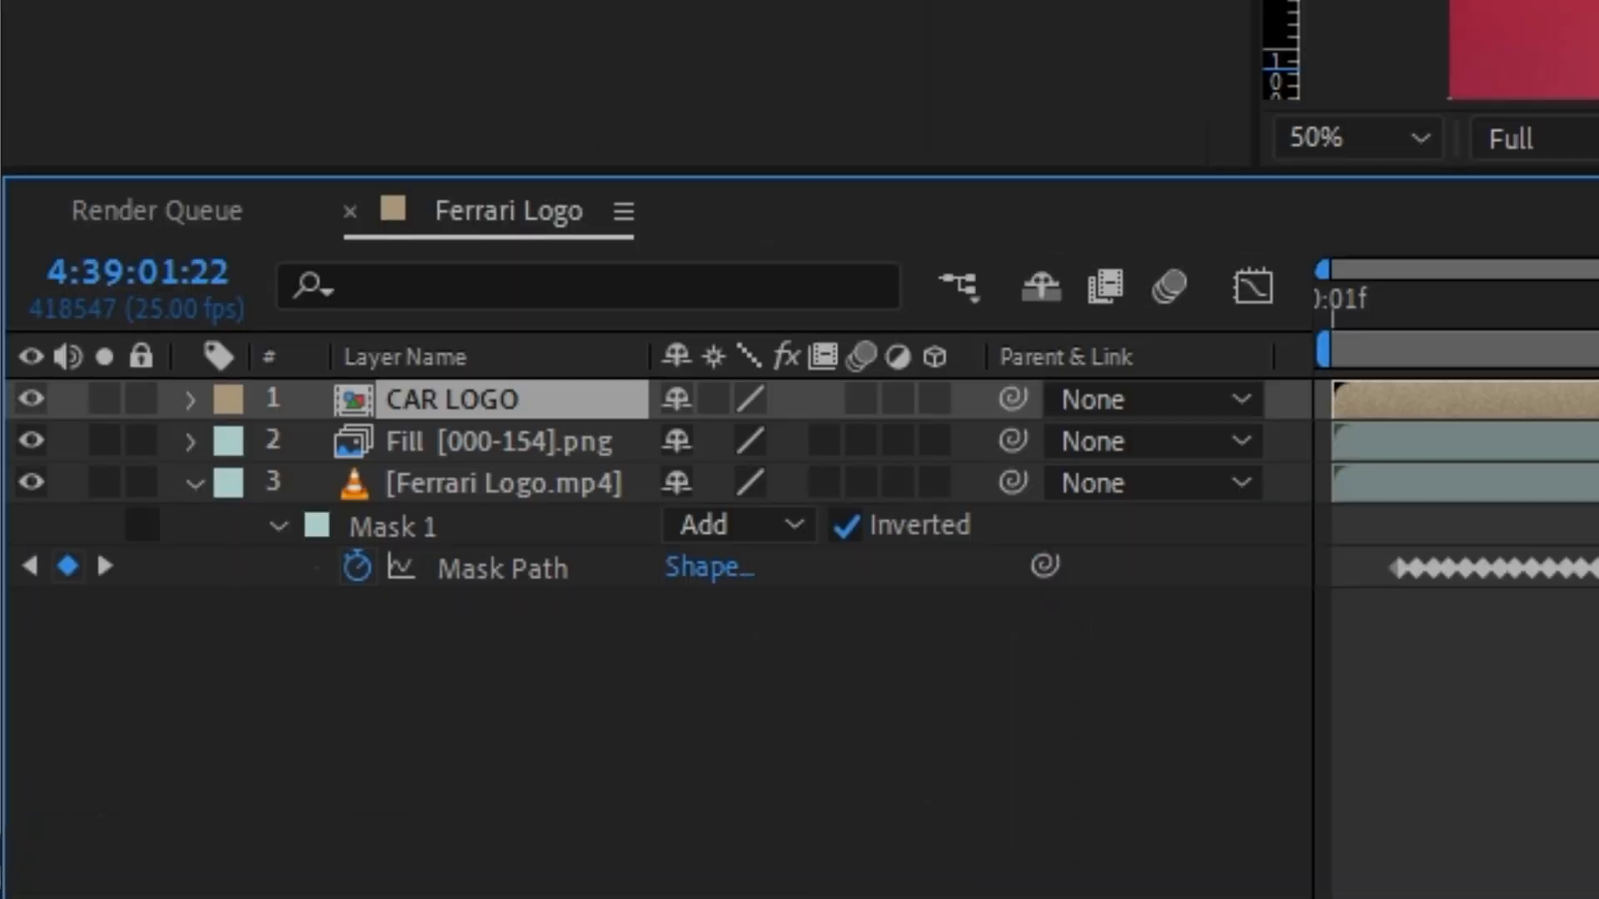
- Add Position and Scale keyframes to the CAR LOGO layer at 4:39:01:22
key(p)
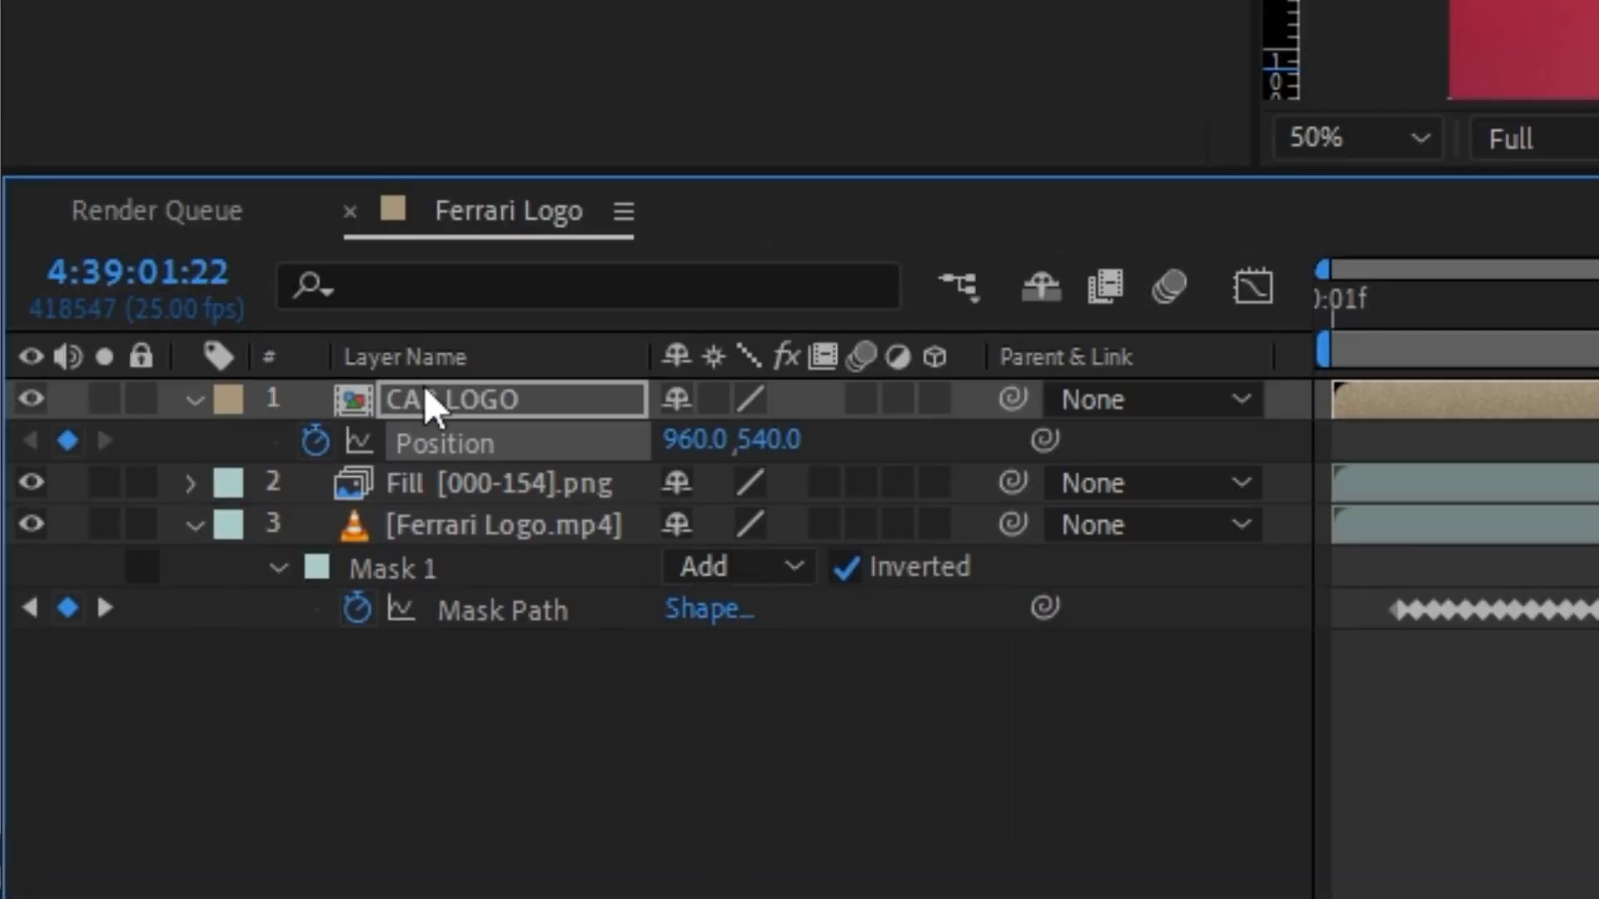
click(426, 391)
key(s)
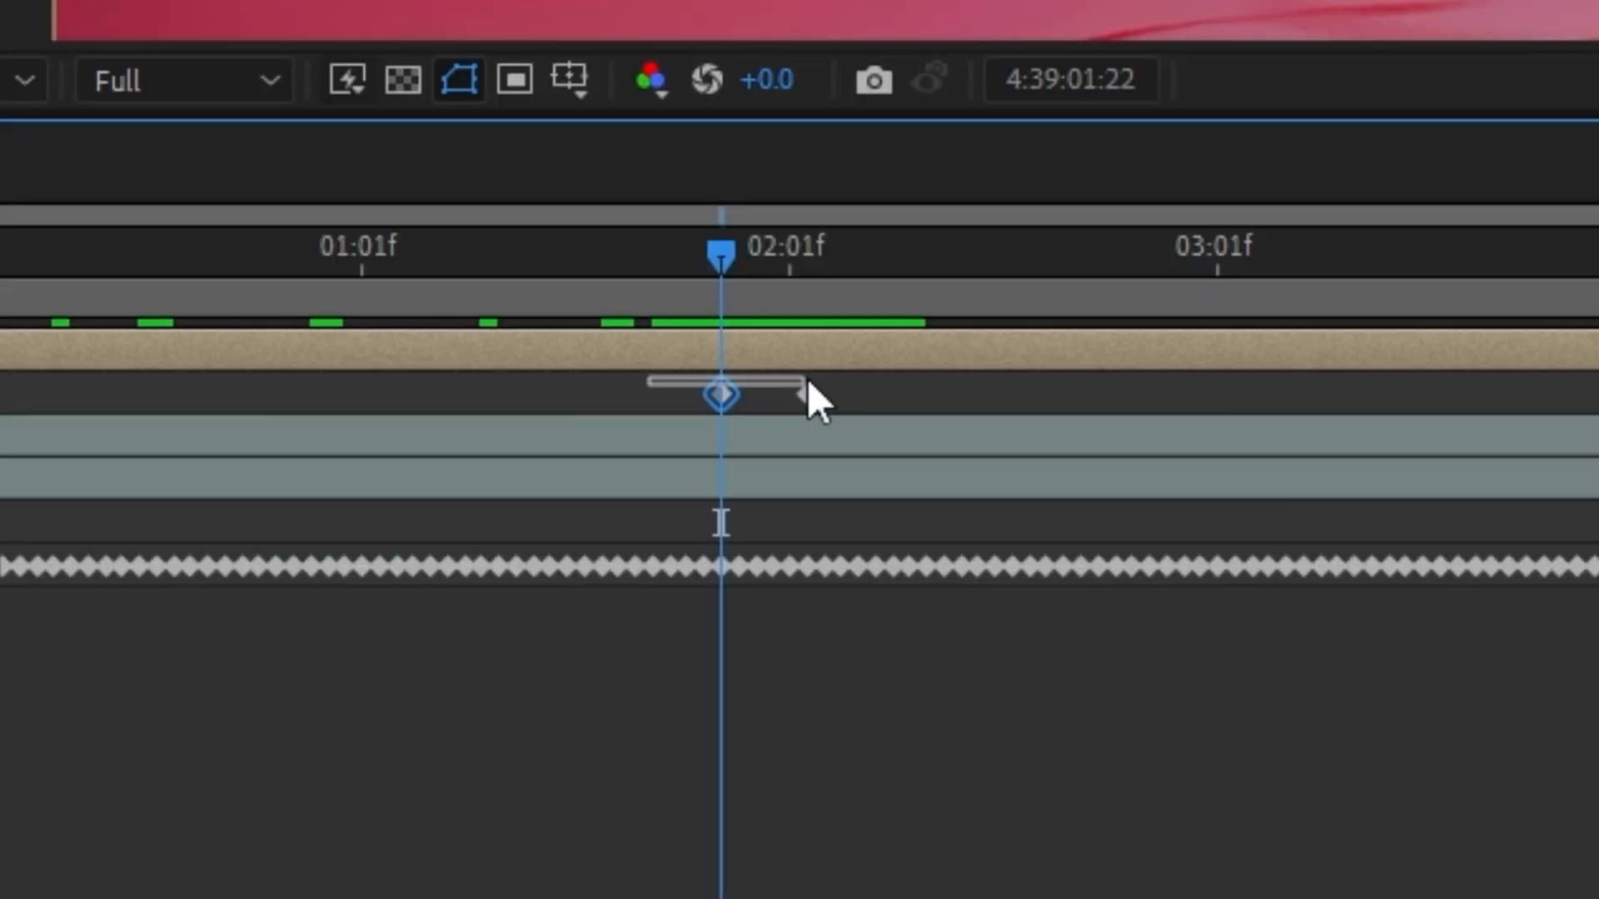
- Apply Easy Ease to both Scale keyframes of the CAR LOGO layer
right_click(819, 395)
mouse_move(964, 364)
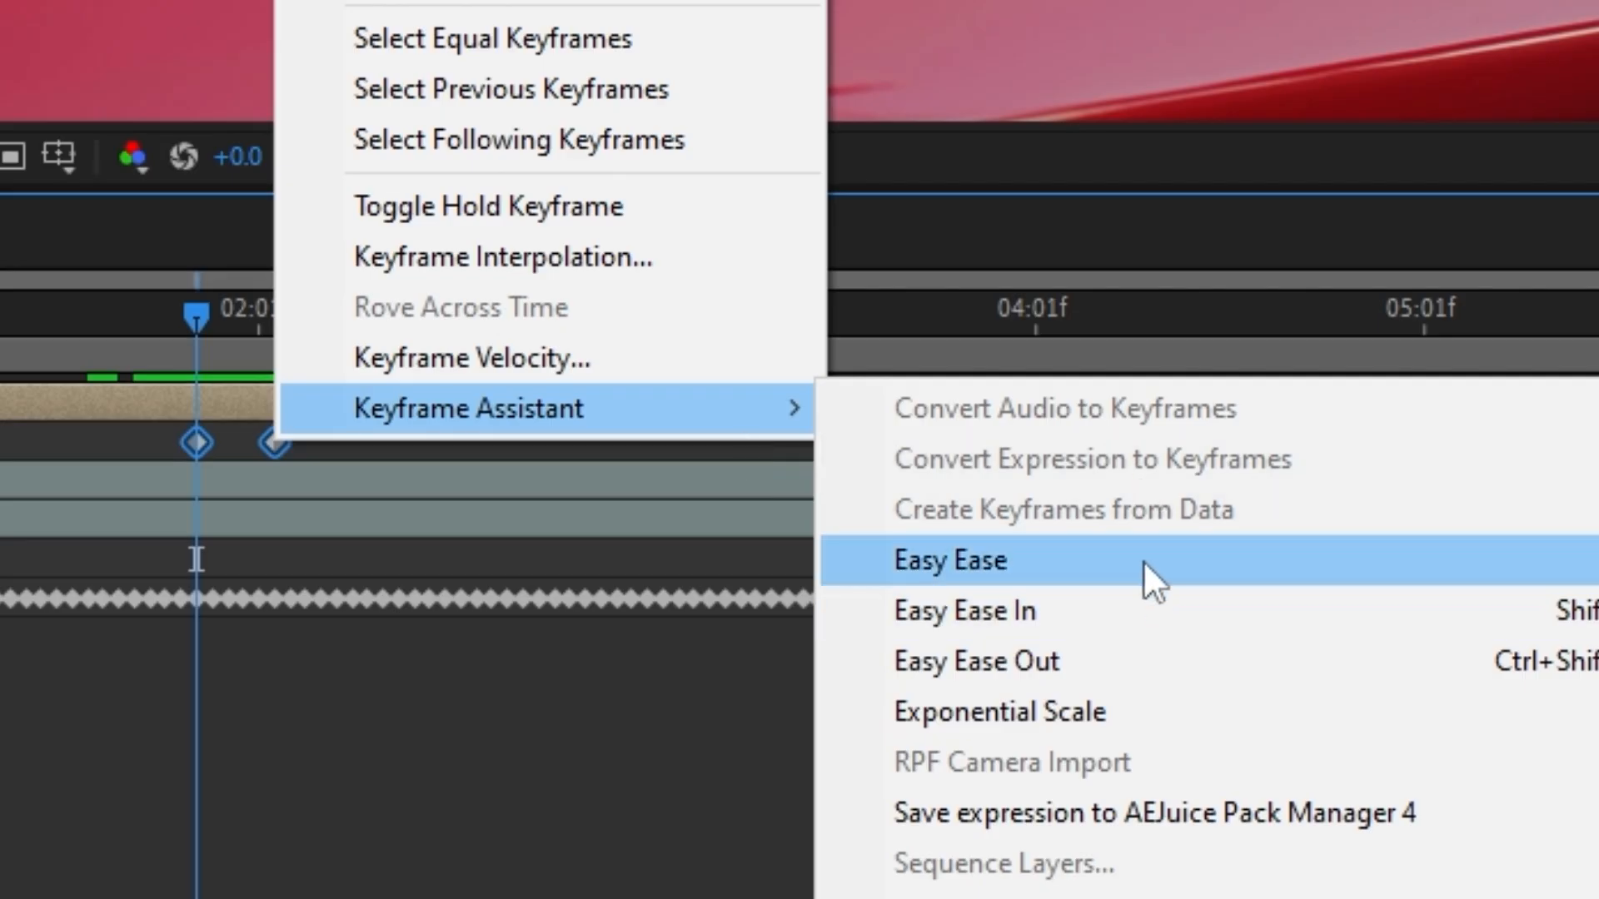
click(1144, 560)
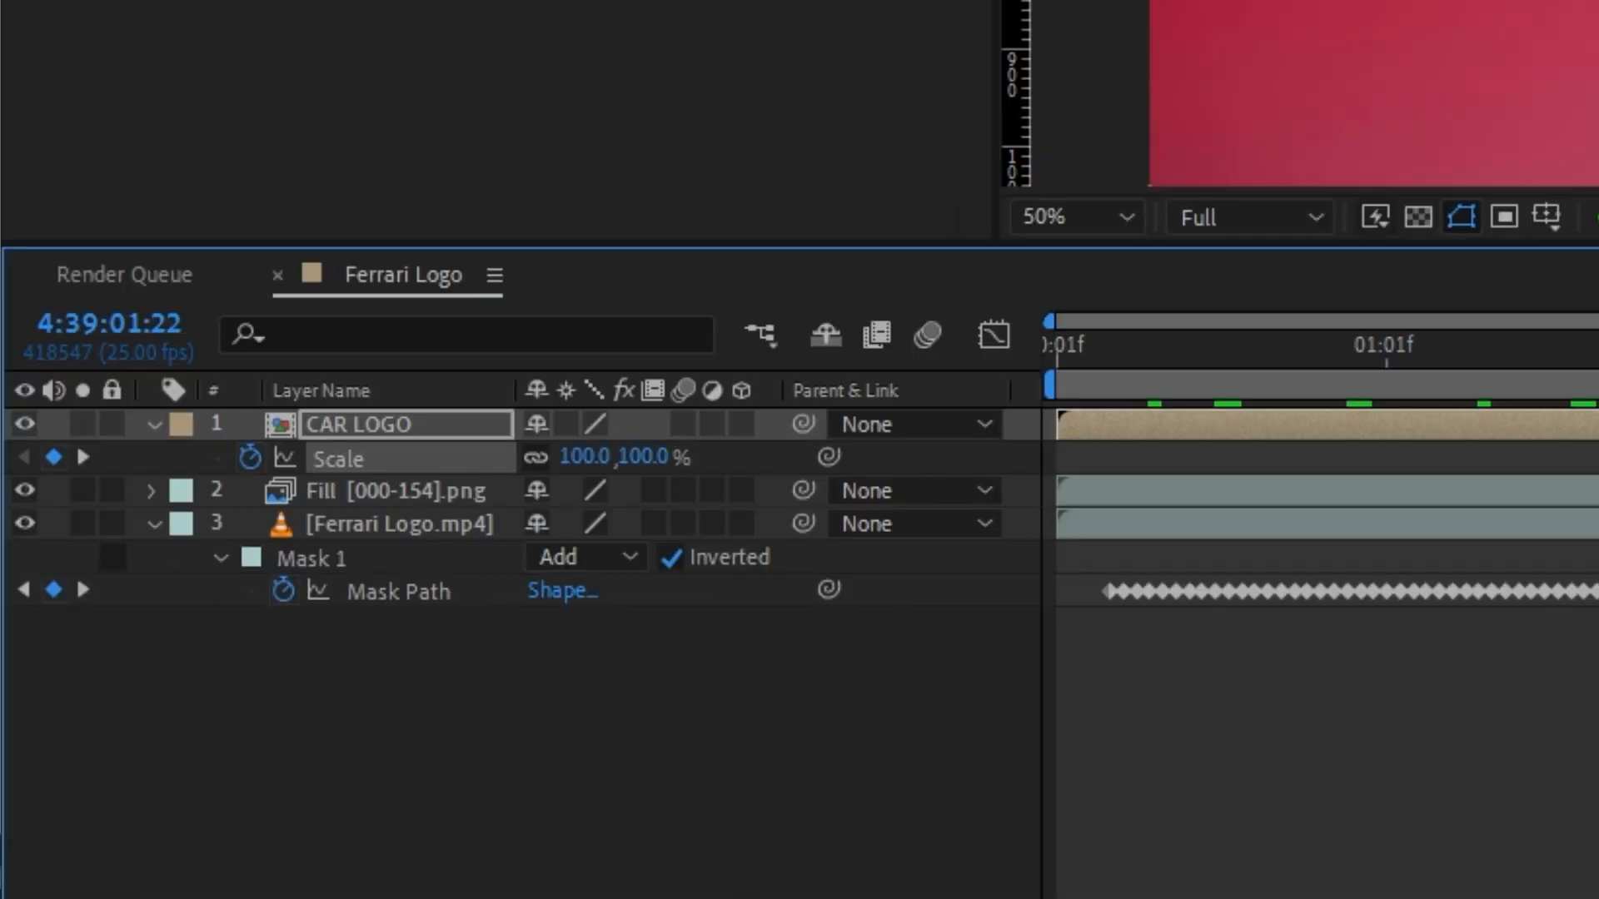
- Reshape the CAR LOGO Scale and Position speed graphs into sharp central peaks by extending the keyframes' influence handles towards the middle
click(980, 335)
right_click(787, 612)
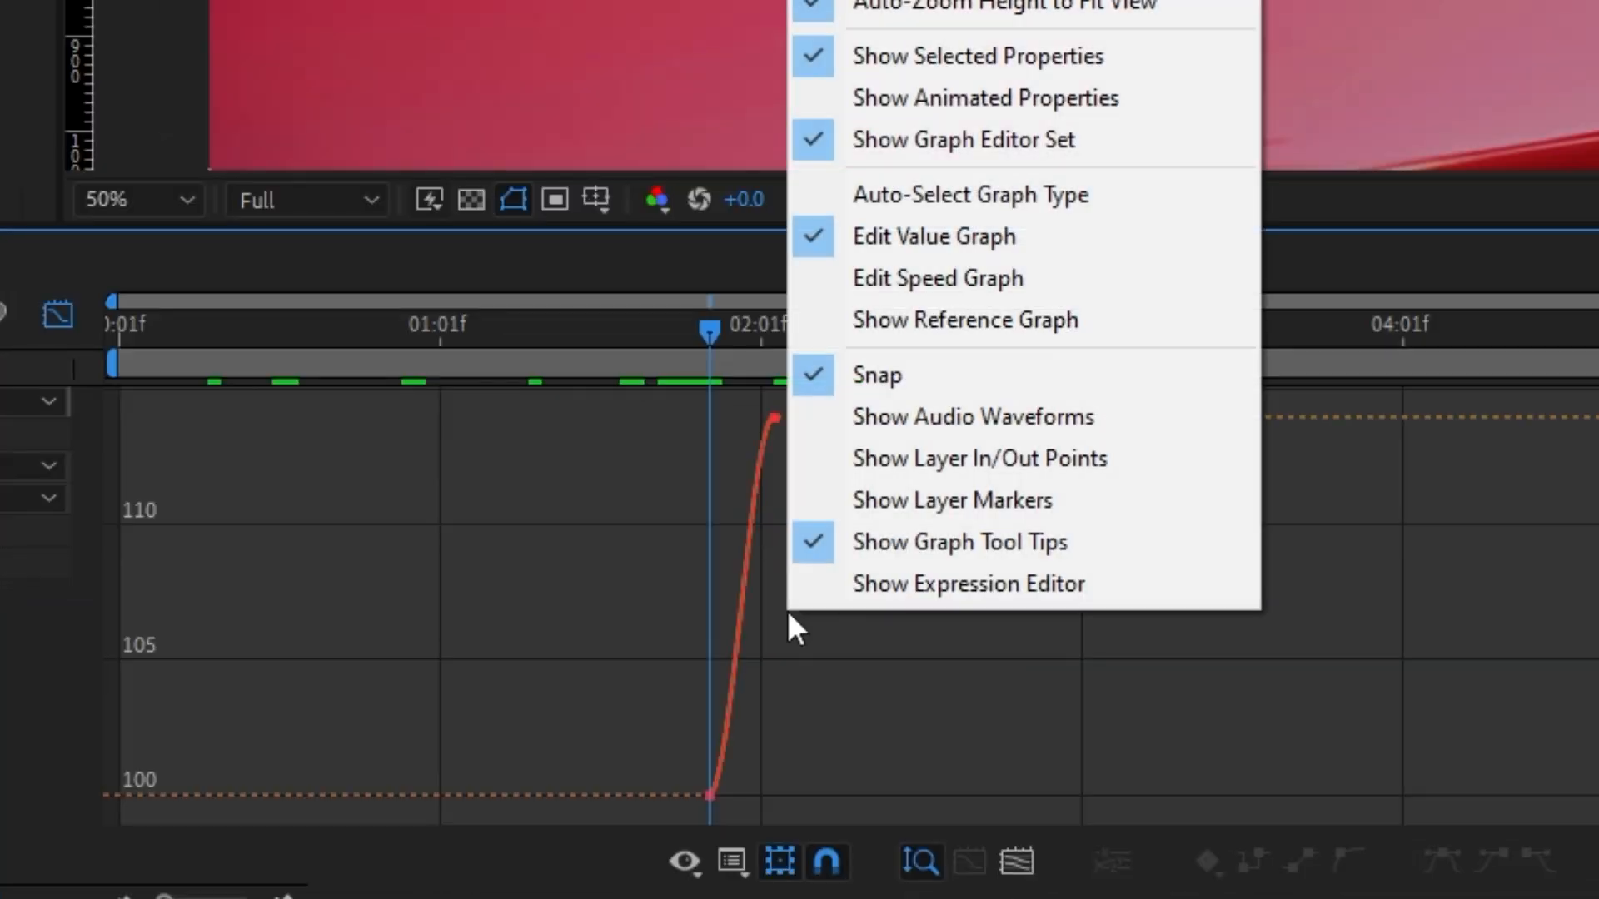
click(898, 277)
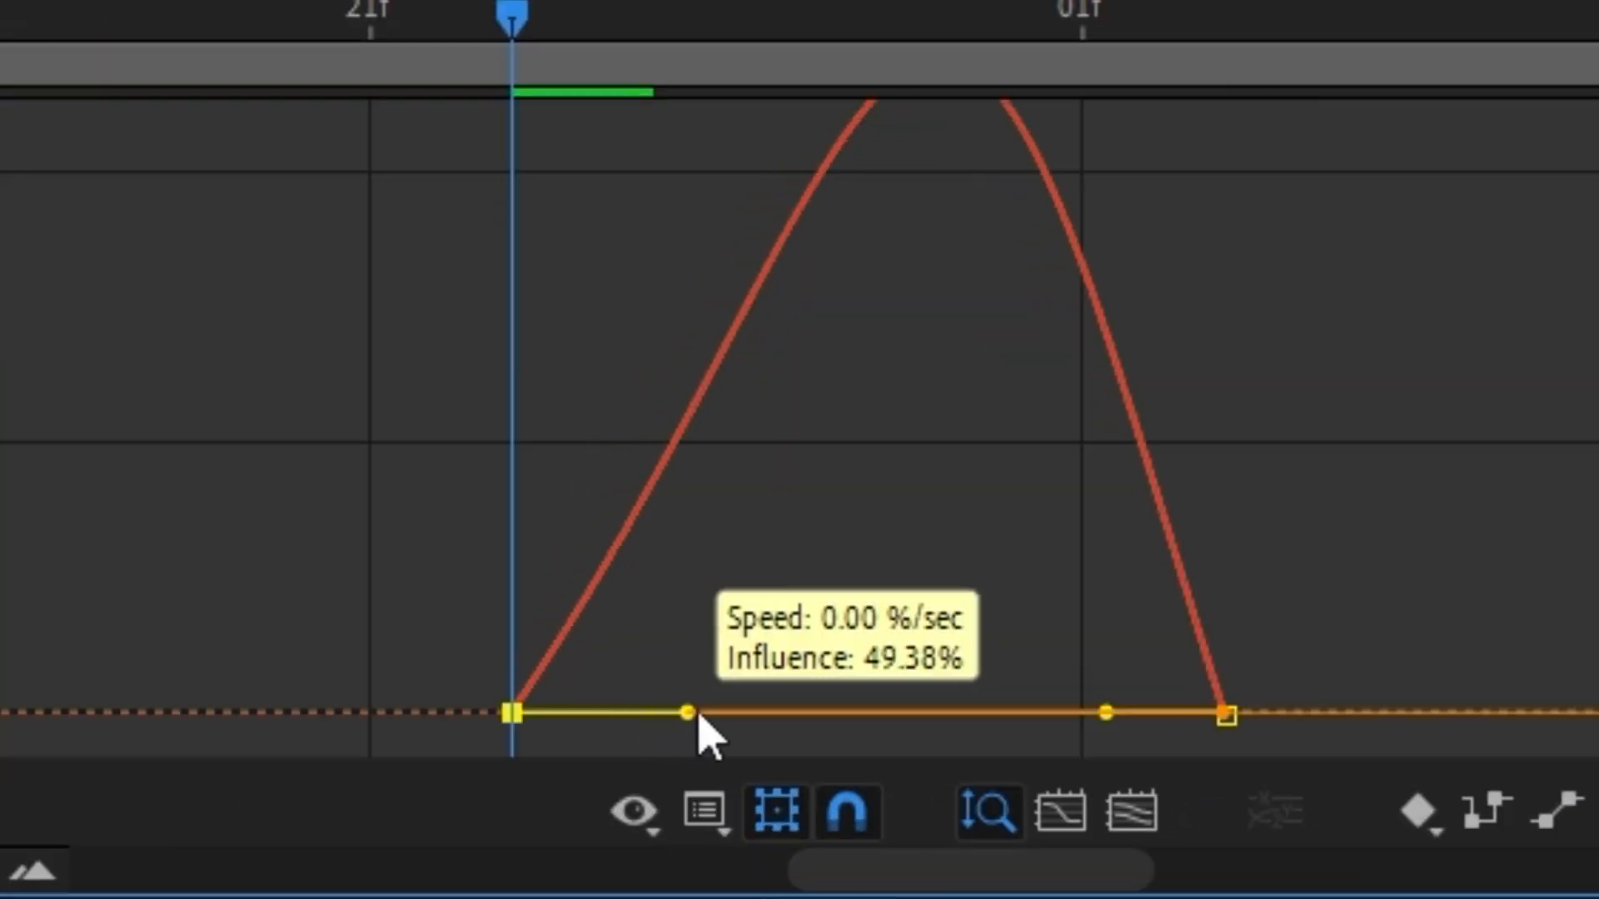
drag(699, 732, 812, 731)
drag(1091, 721, 878, 725)
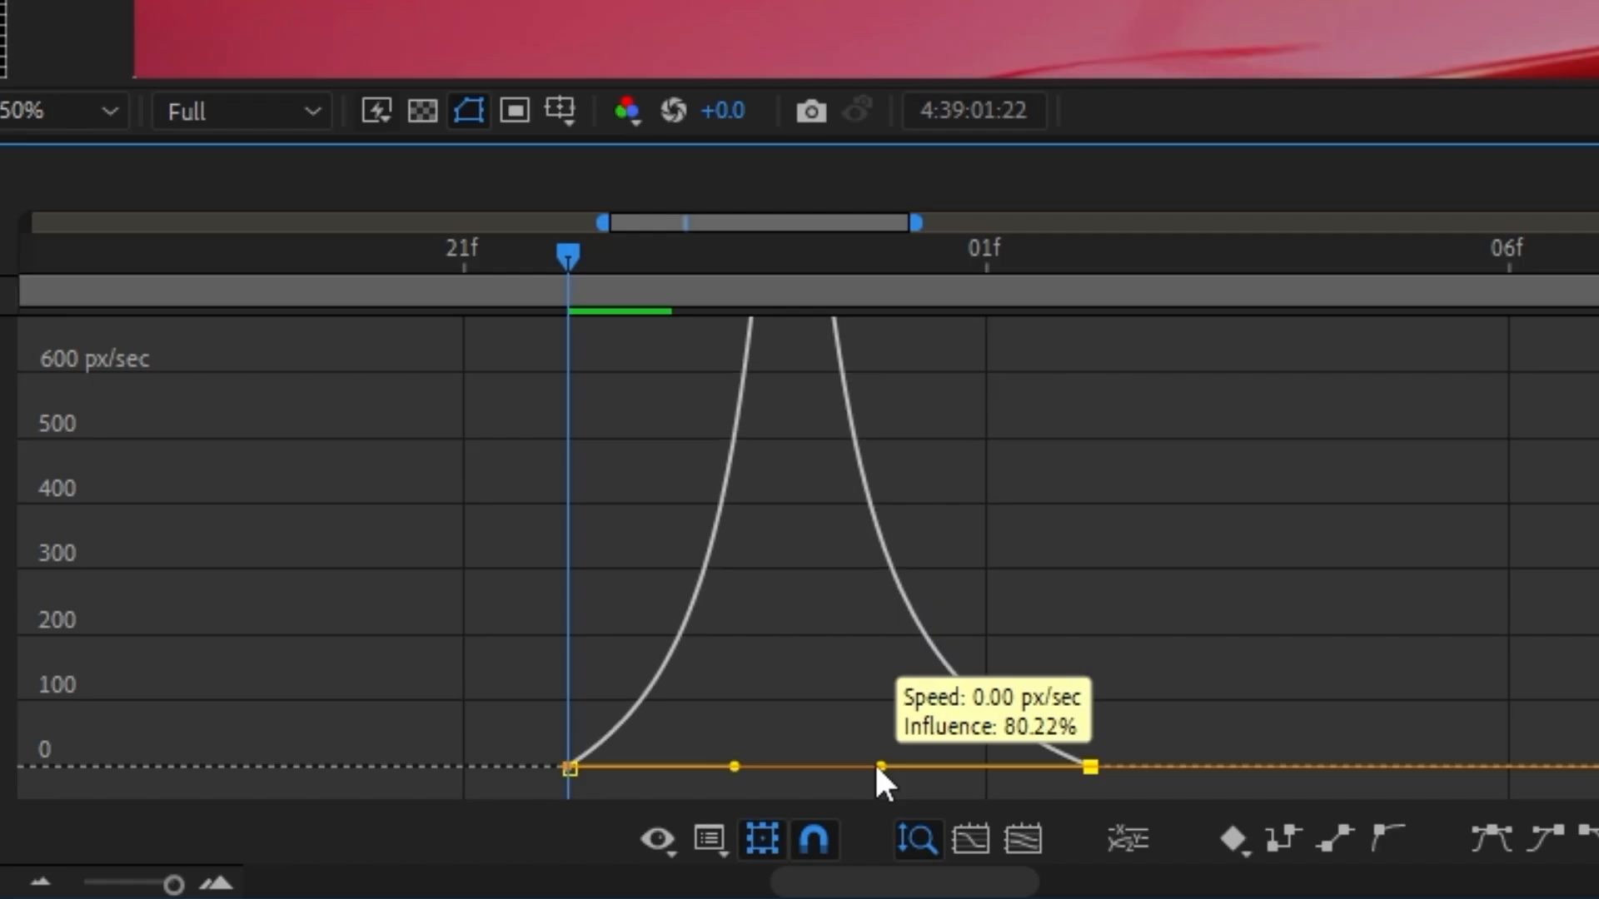
drag(876, 764, 878, 764)
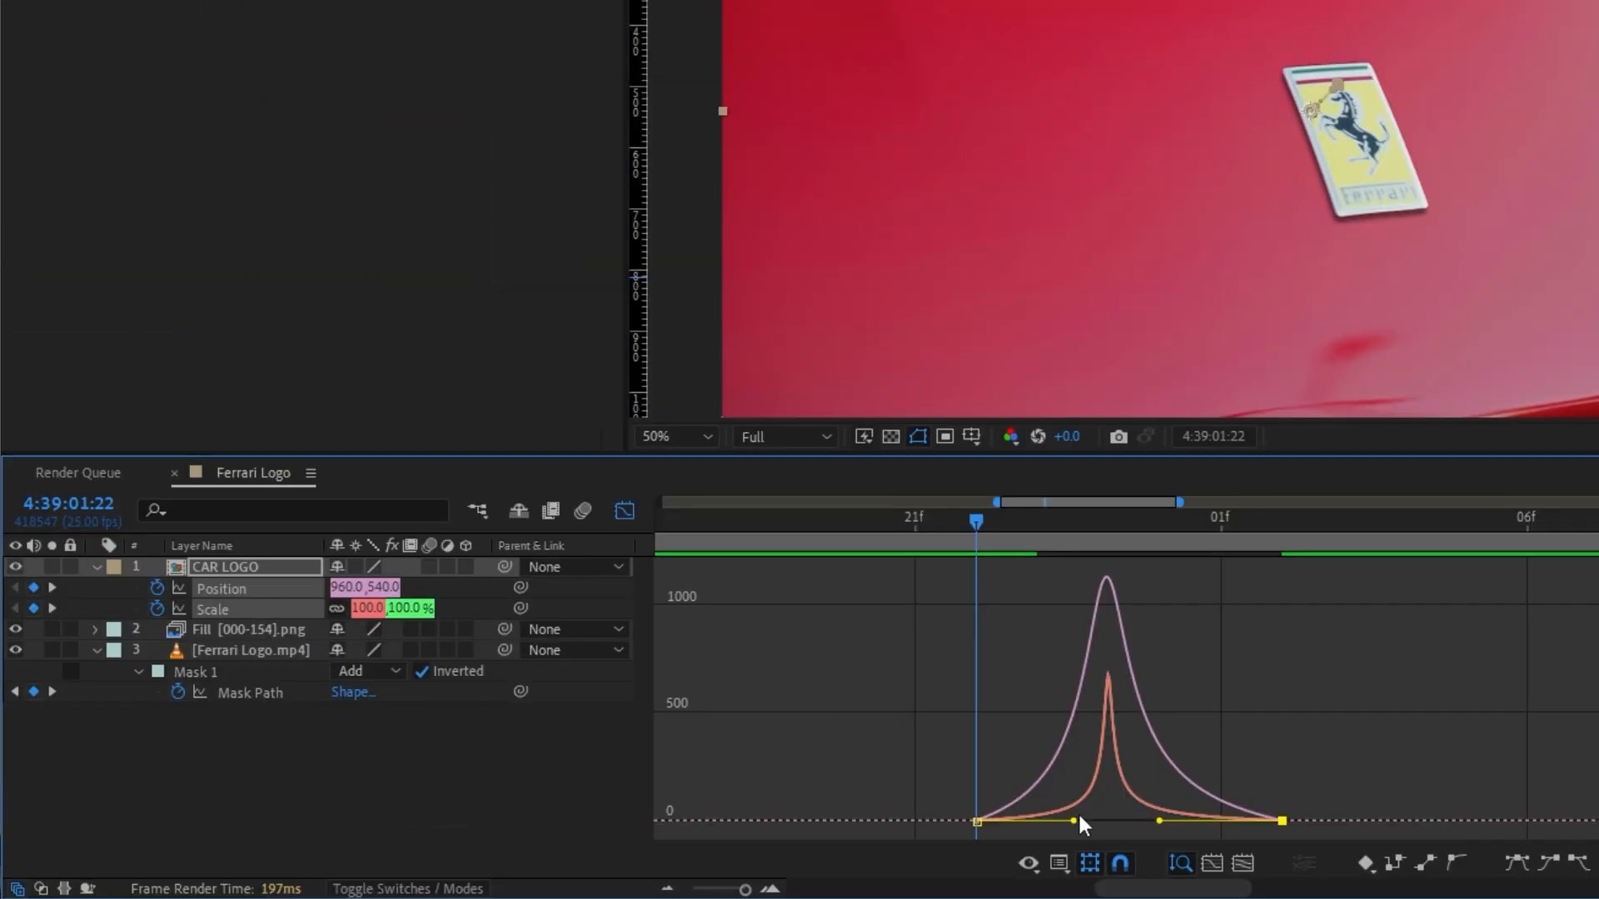
drag(1076, 815, 1107, 821)
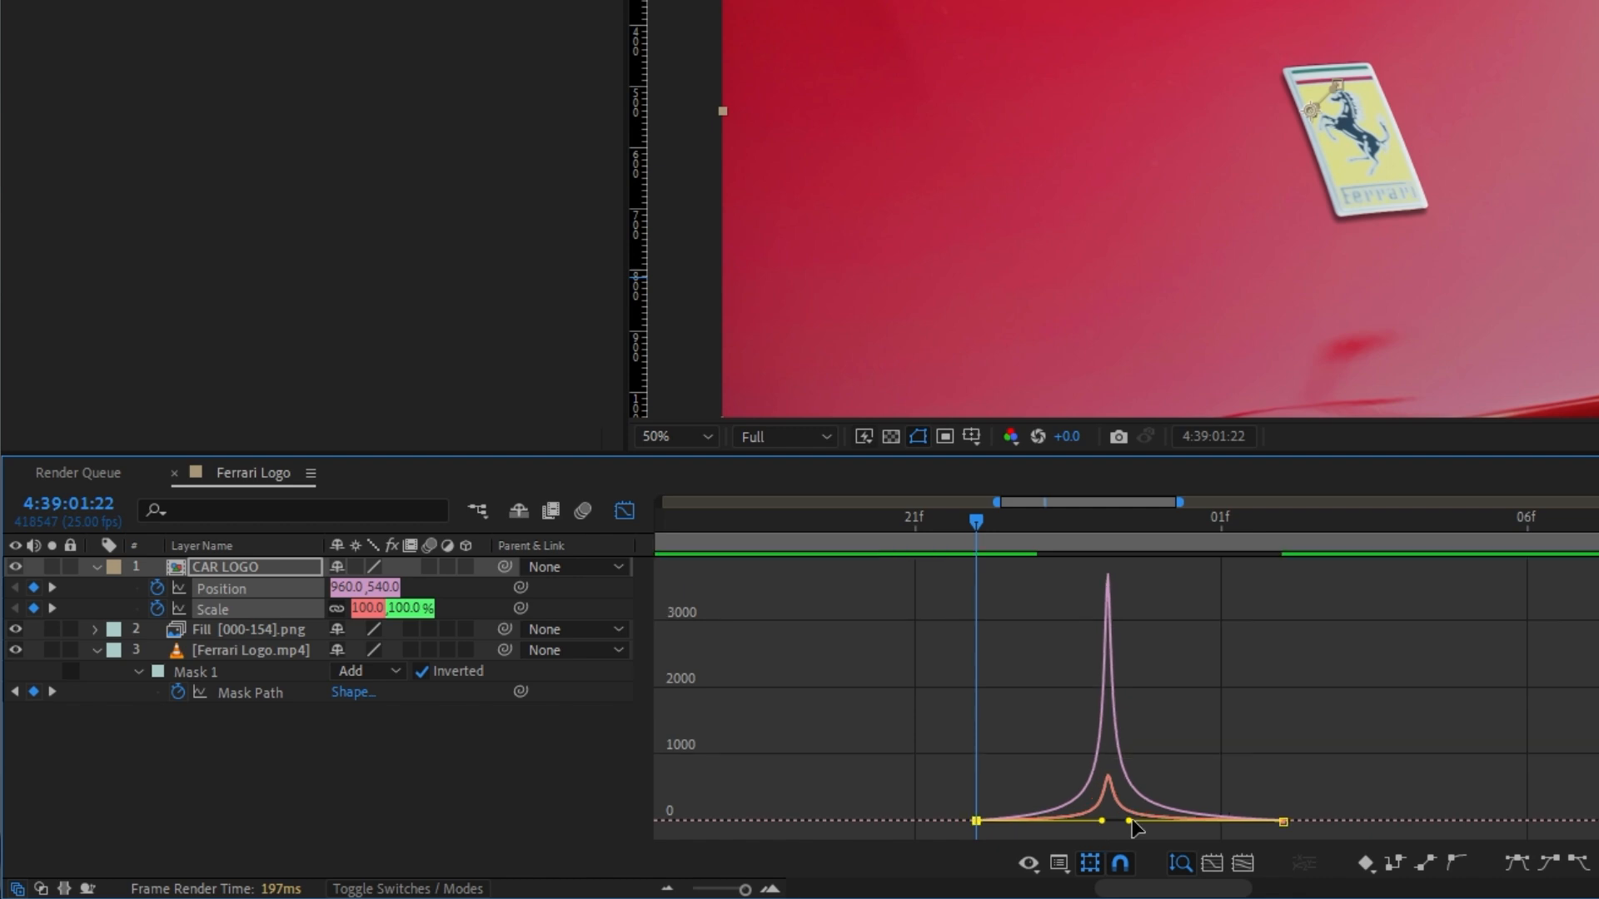
- Preview the badge animation and turn on motion blur for the CAR LOGO layer
key(space)
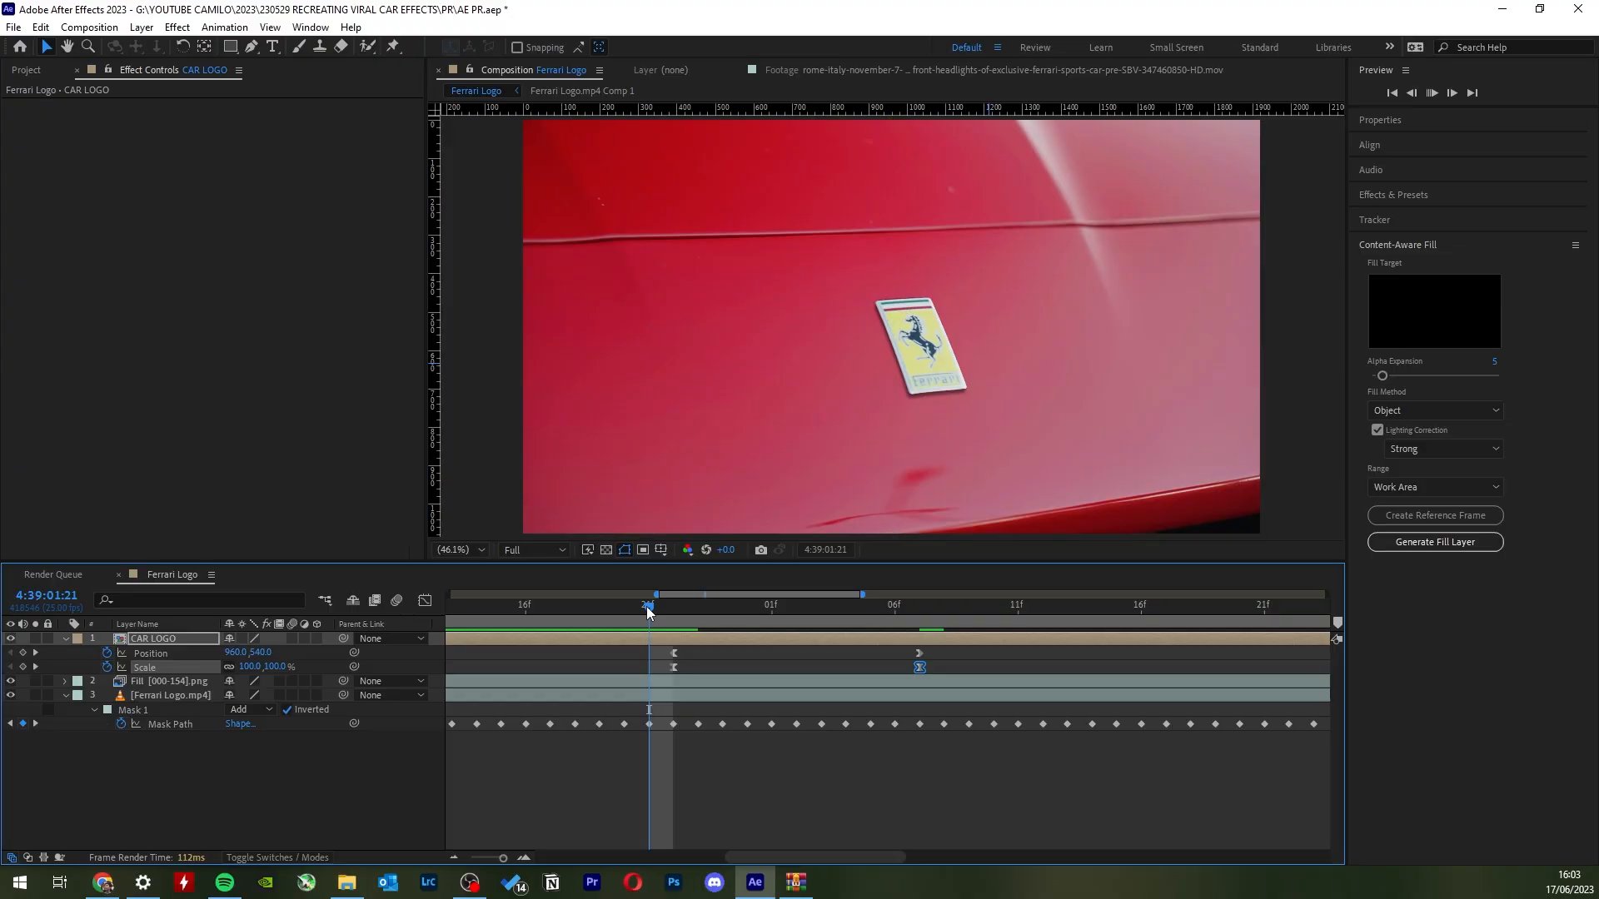
click(649, 610)
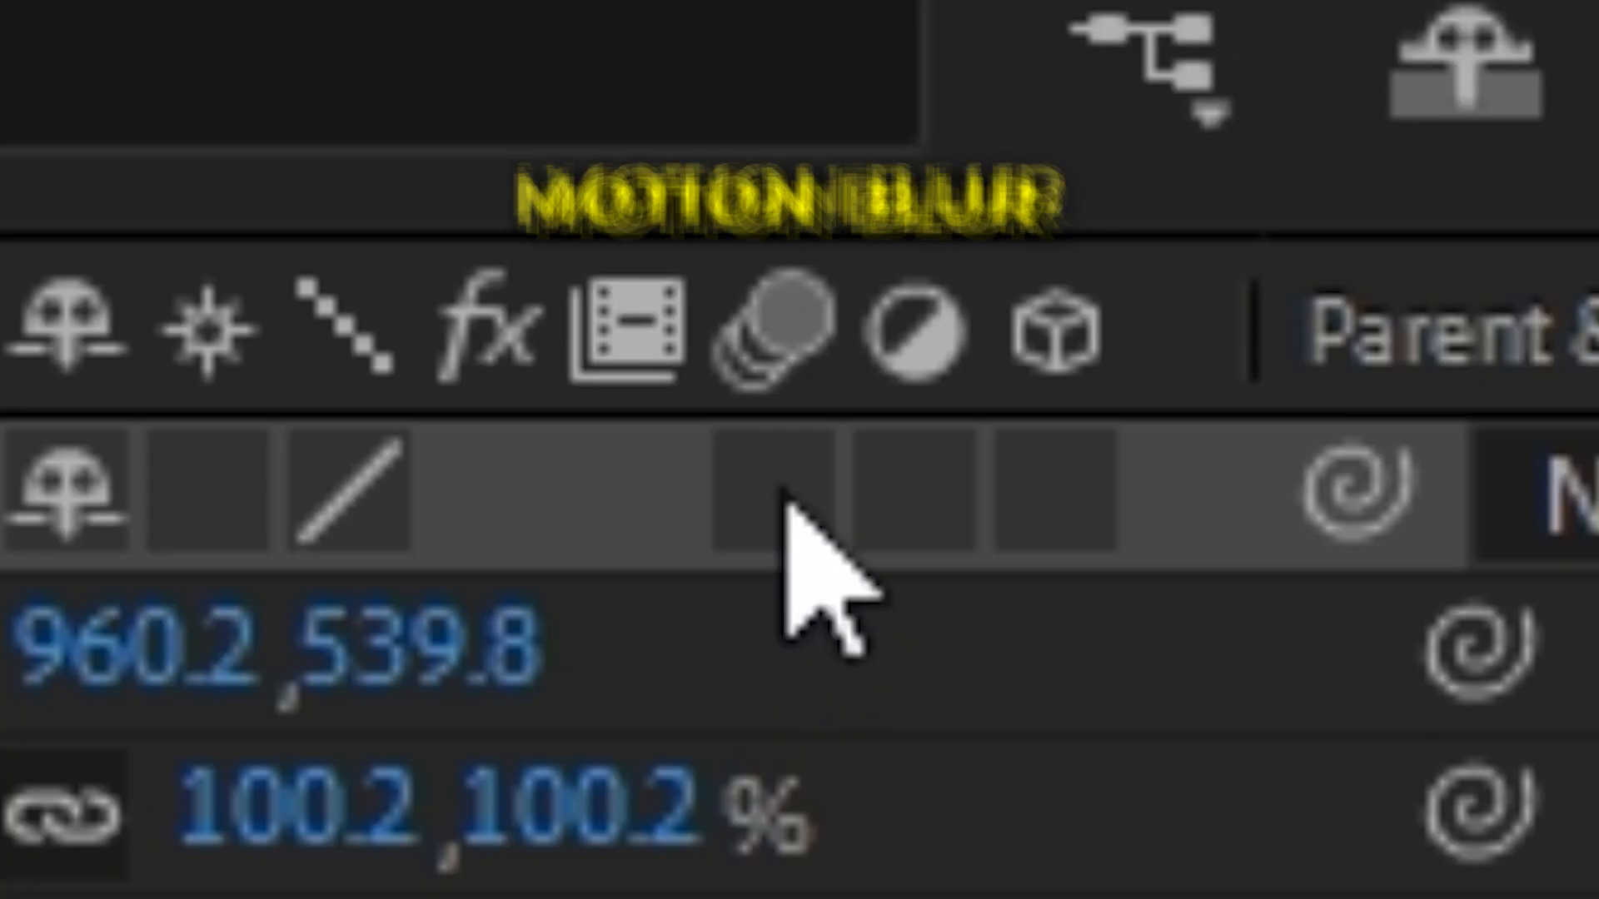
click(763, 436)
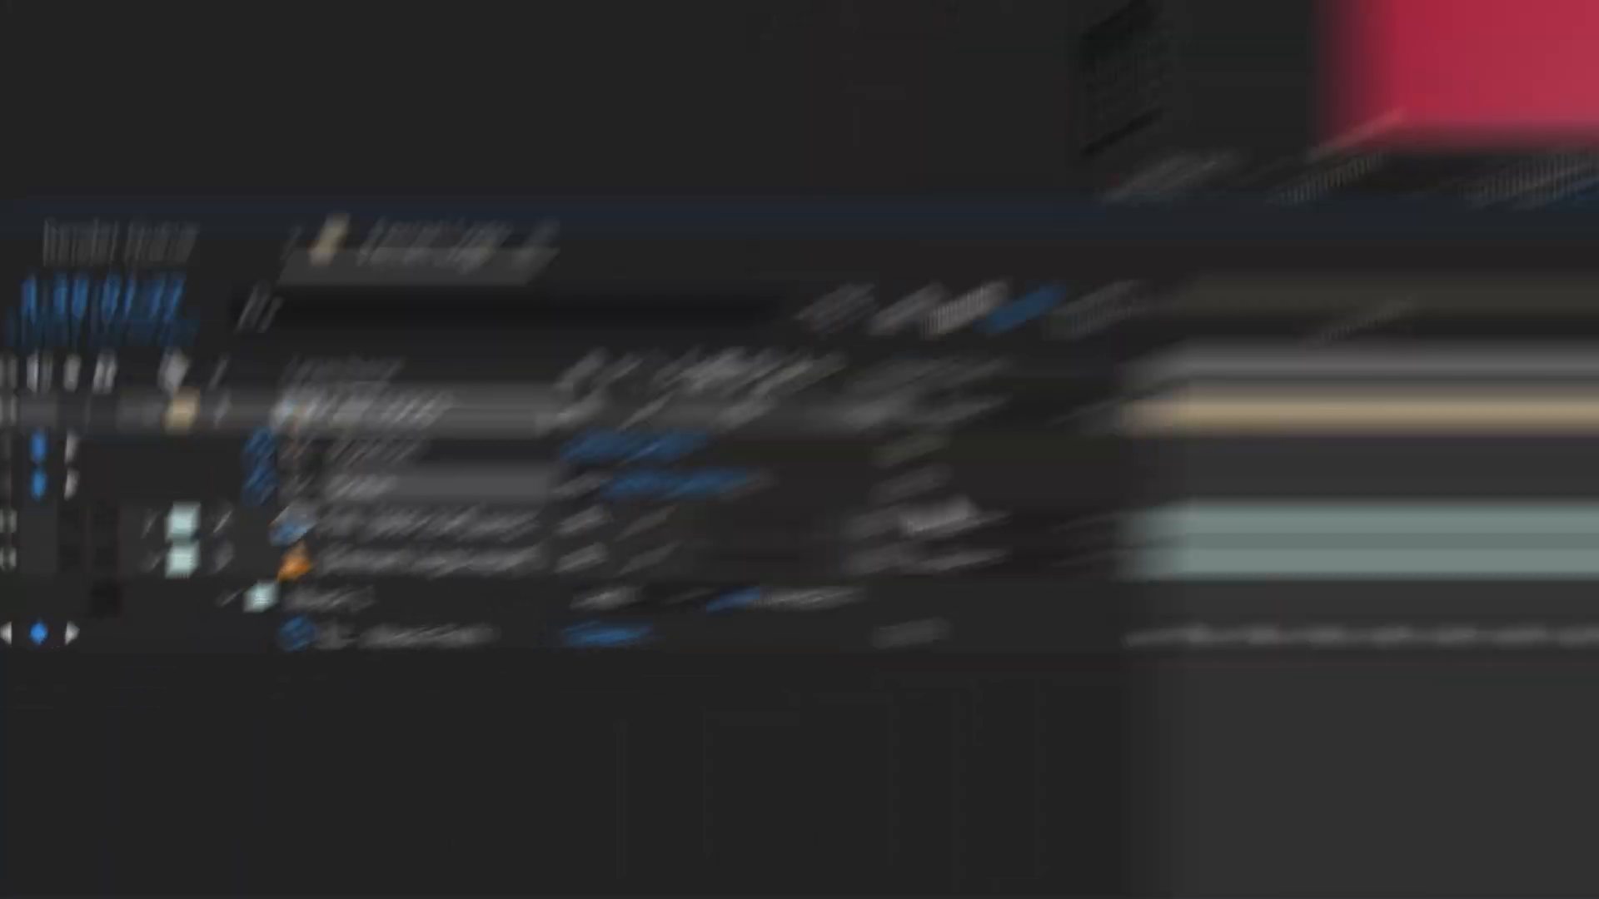
- Duplicate CAR LOGO as a CAR LOGO SHADOW layer beneath it and apply a Tint effect with white mapped to black
key(ctrl+d)
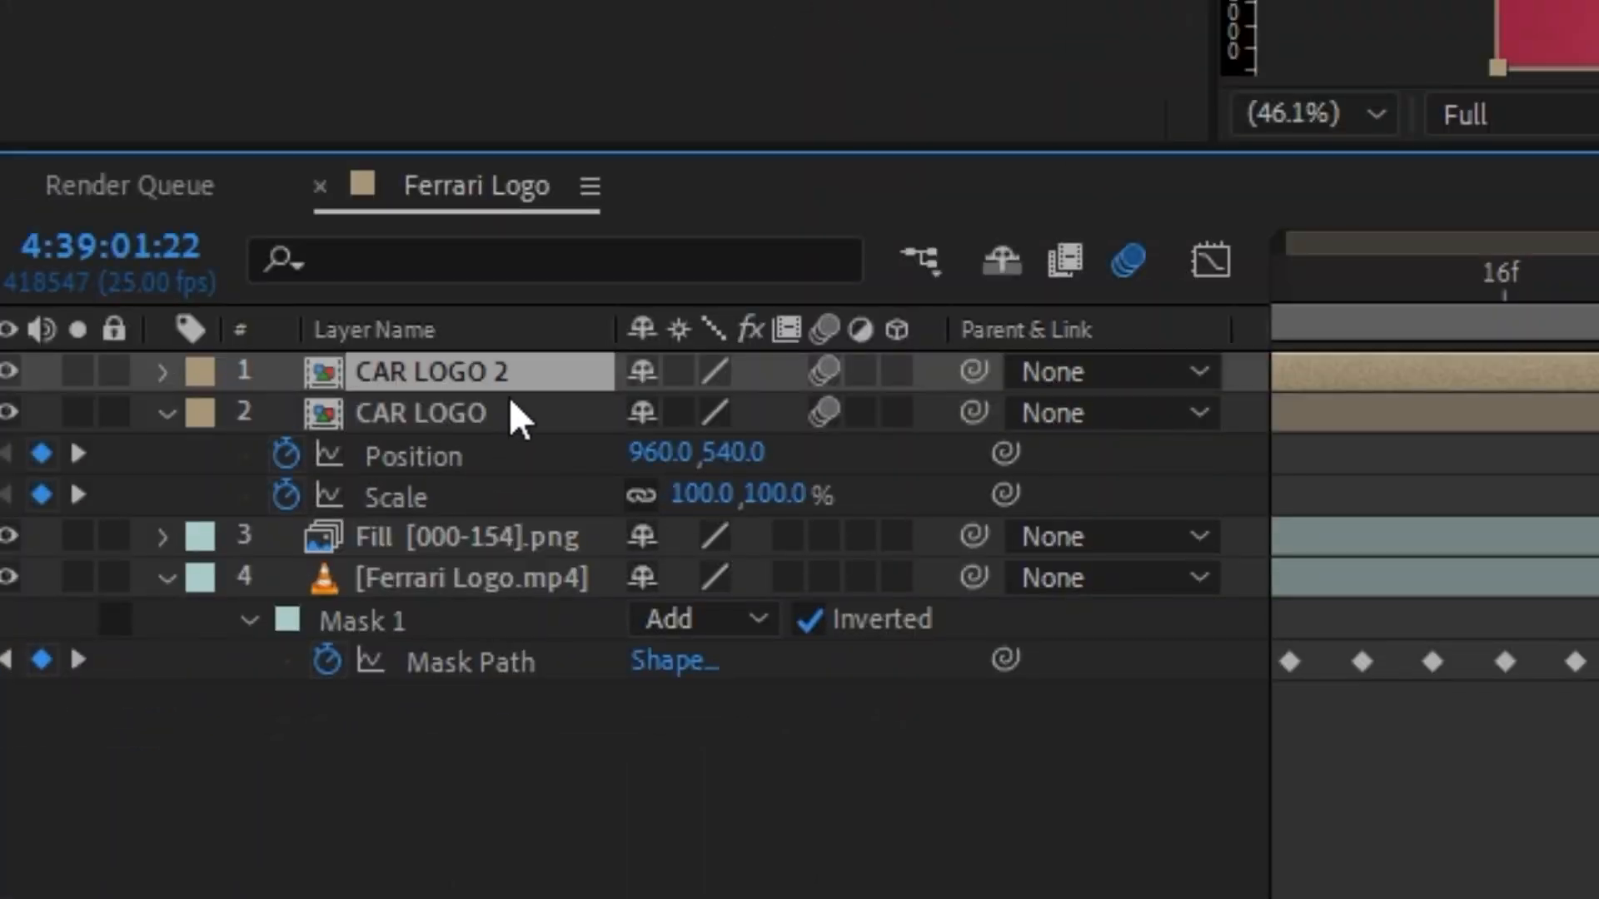
key(ctrl+space)
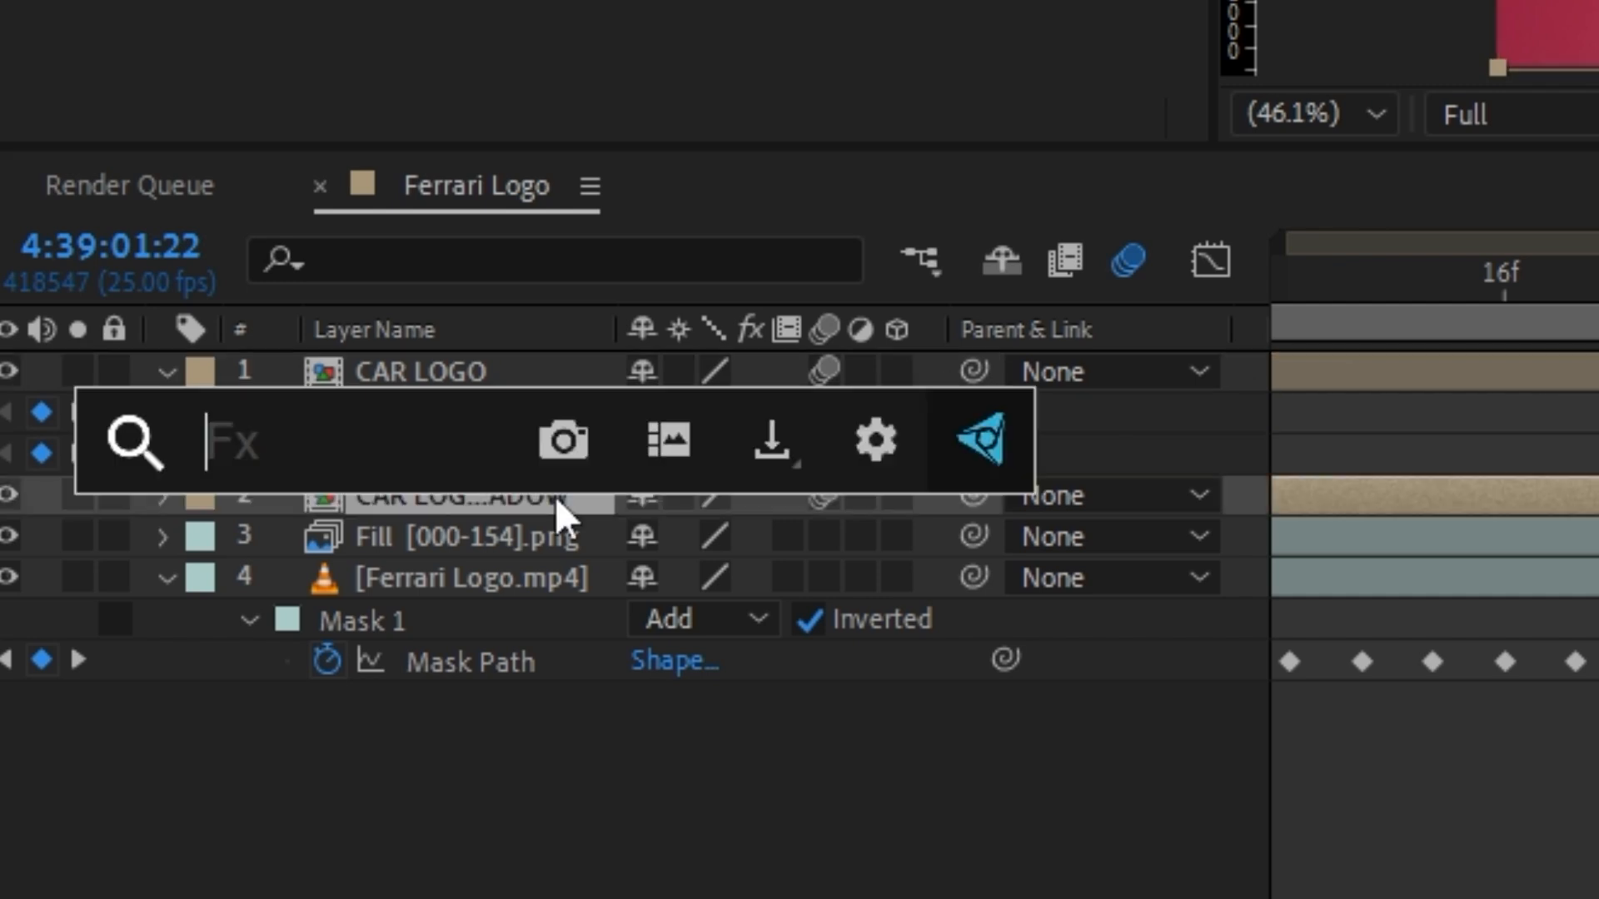
text(tinmt)
key(BackSpace)
key(BackSpace)
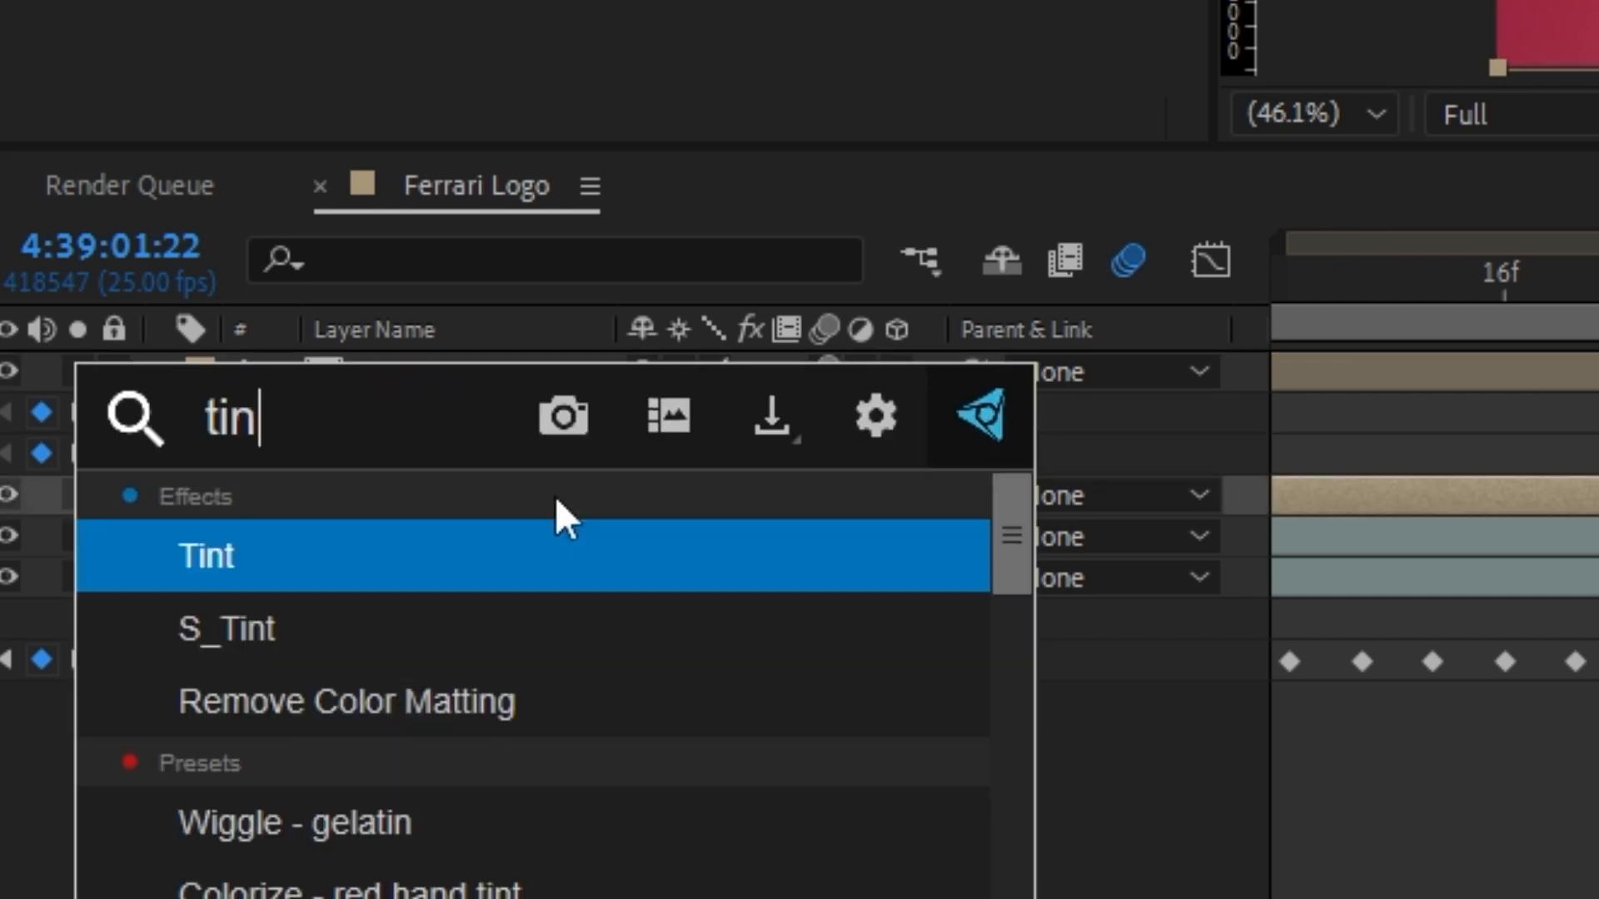
key(Return)
click(626, 162)
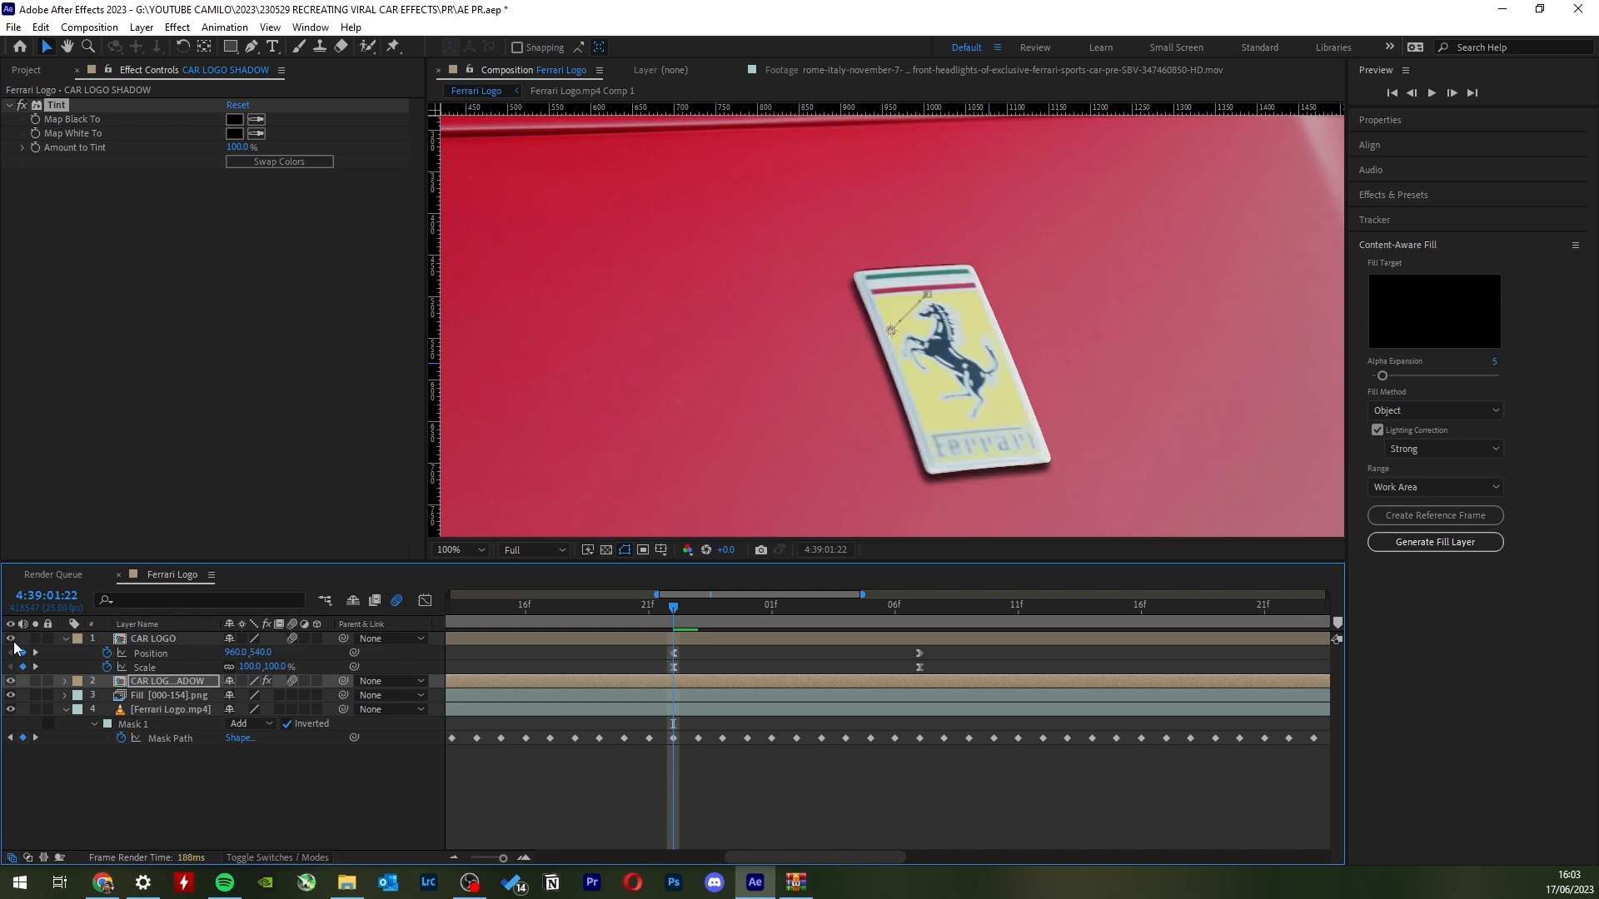
- Reveal the CAR LOGO SHADOW keyframes, adjust the shadow at its end keyframes and preview the animation
scroll(916, 425, down, 1)
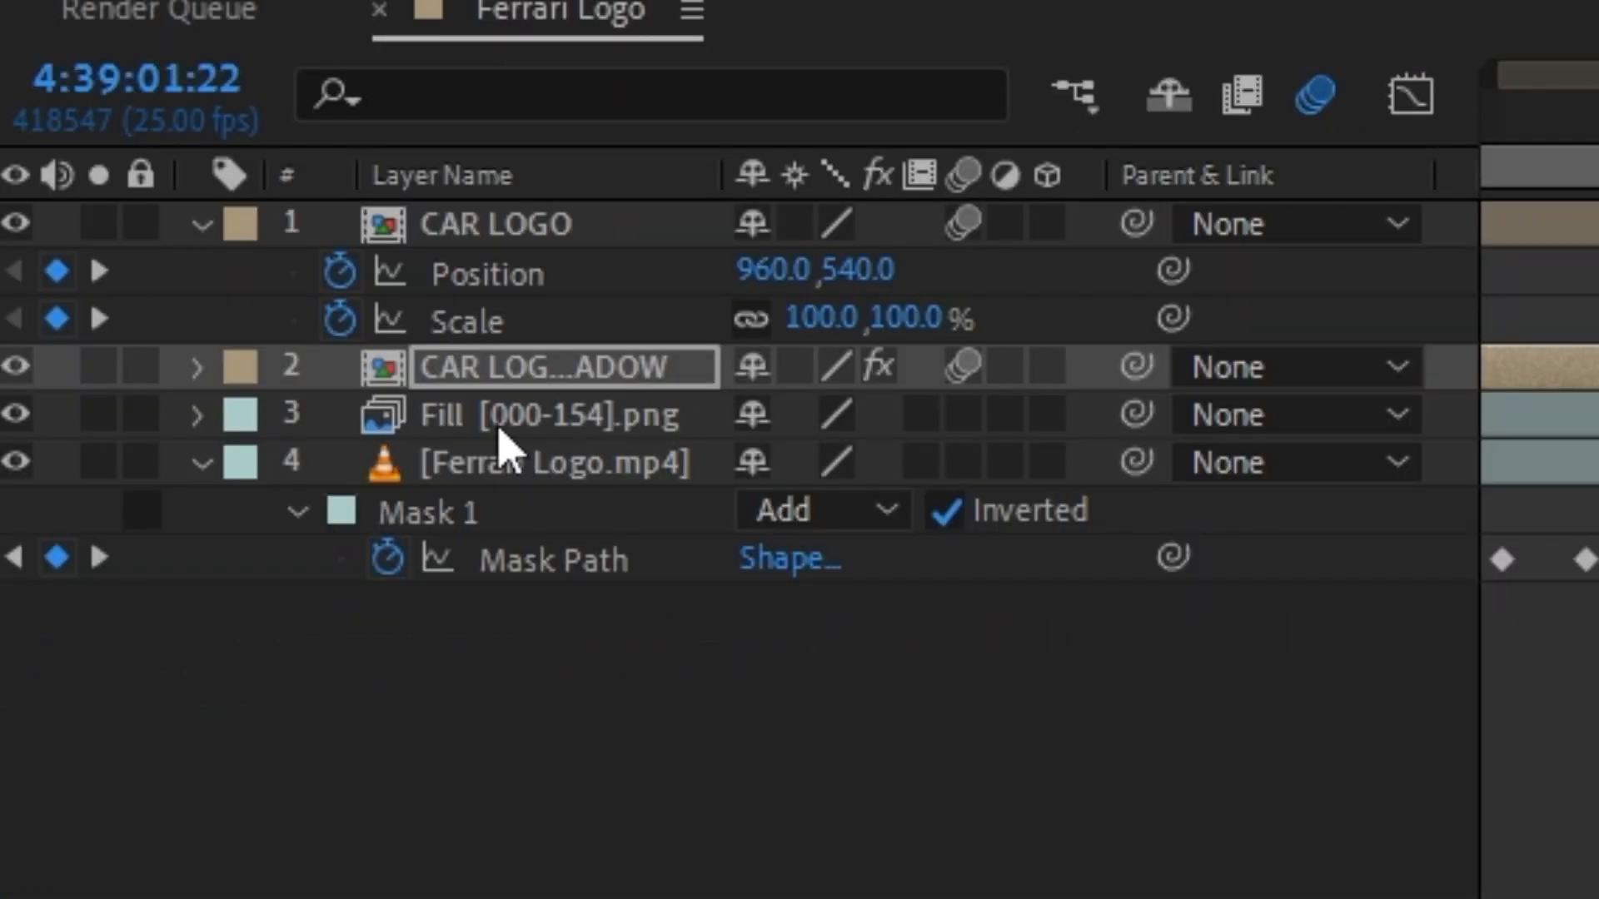
key(u)
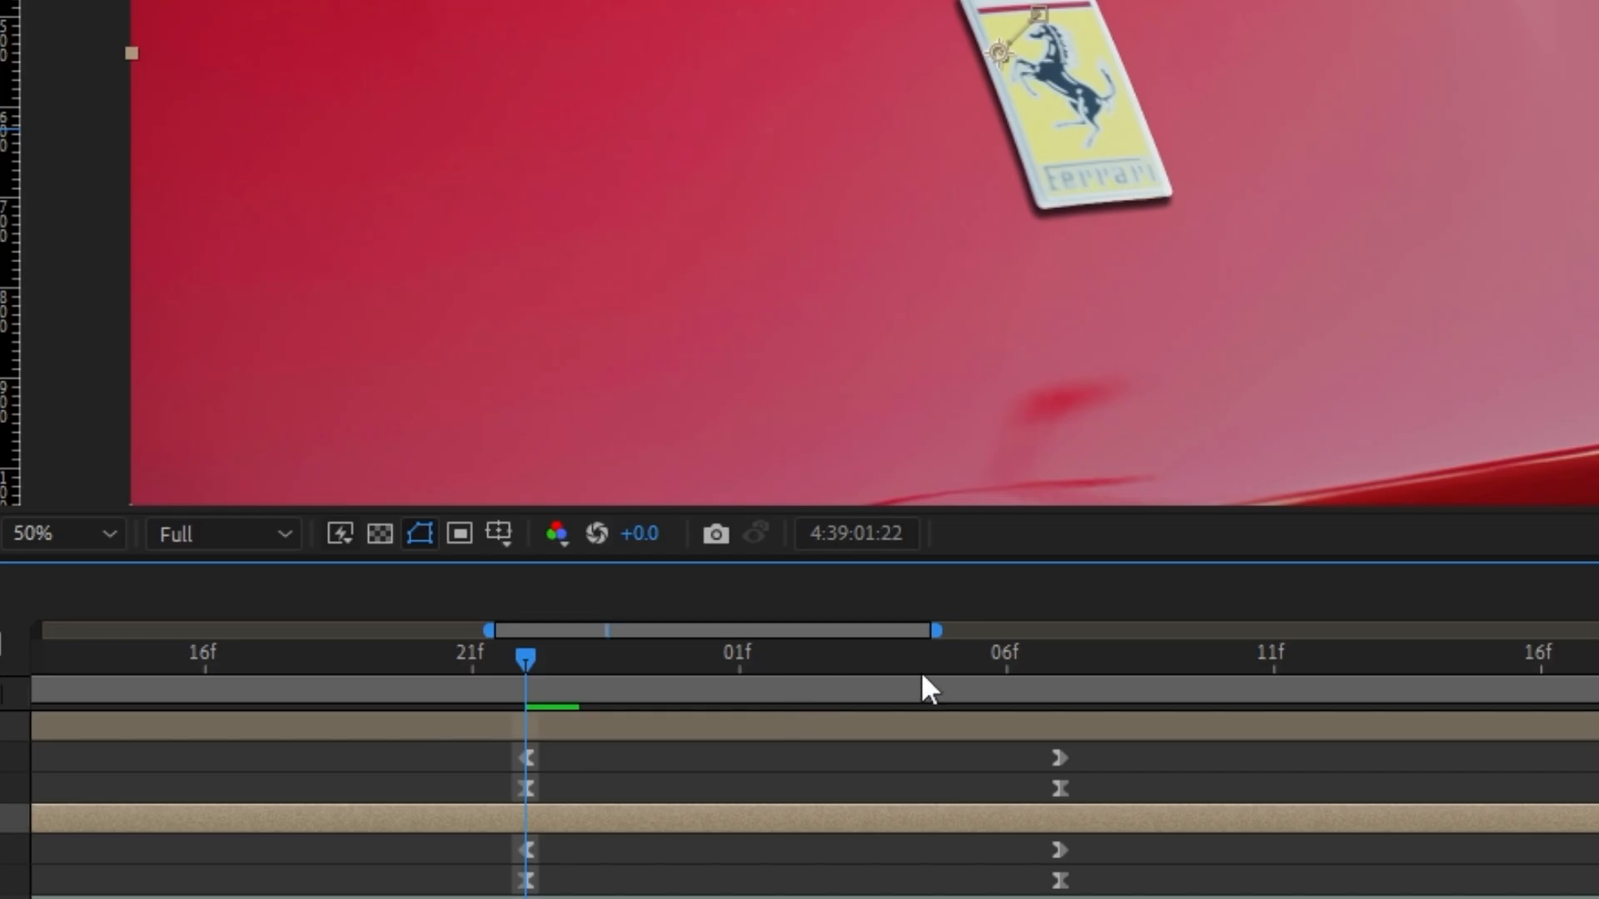
click(1057, 666)
drag(10, 781, 0, 781)
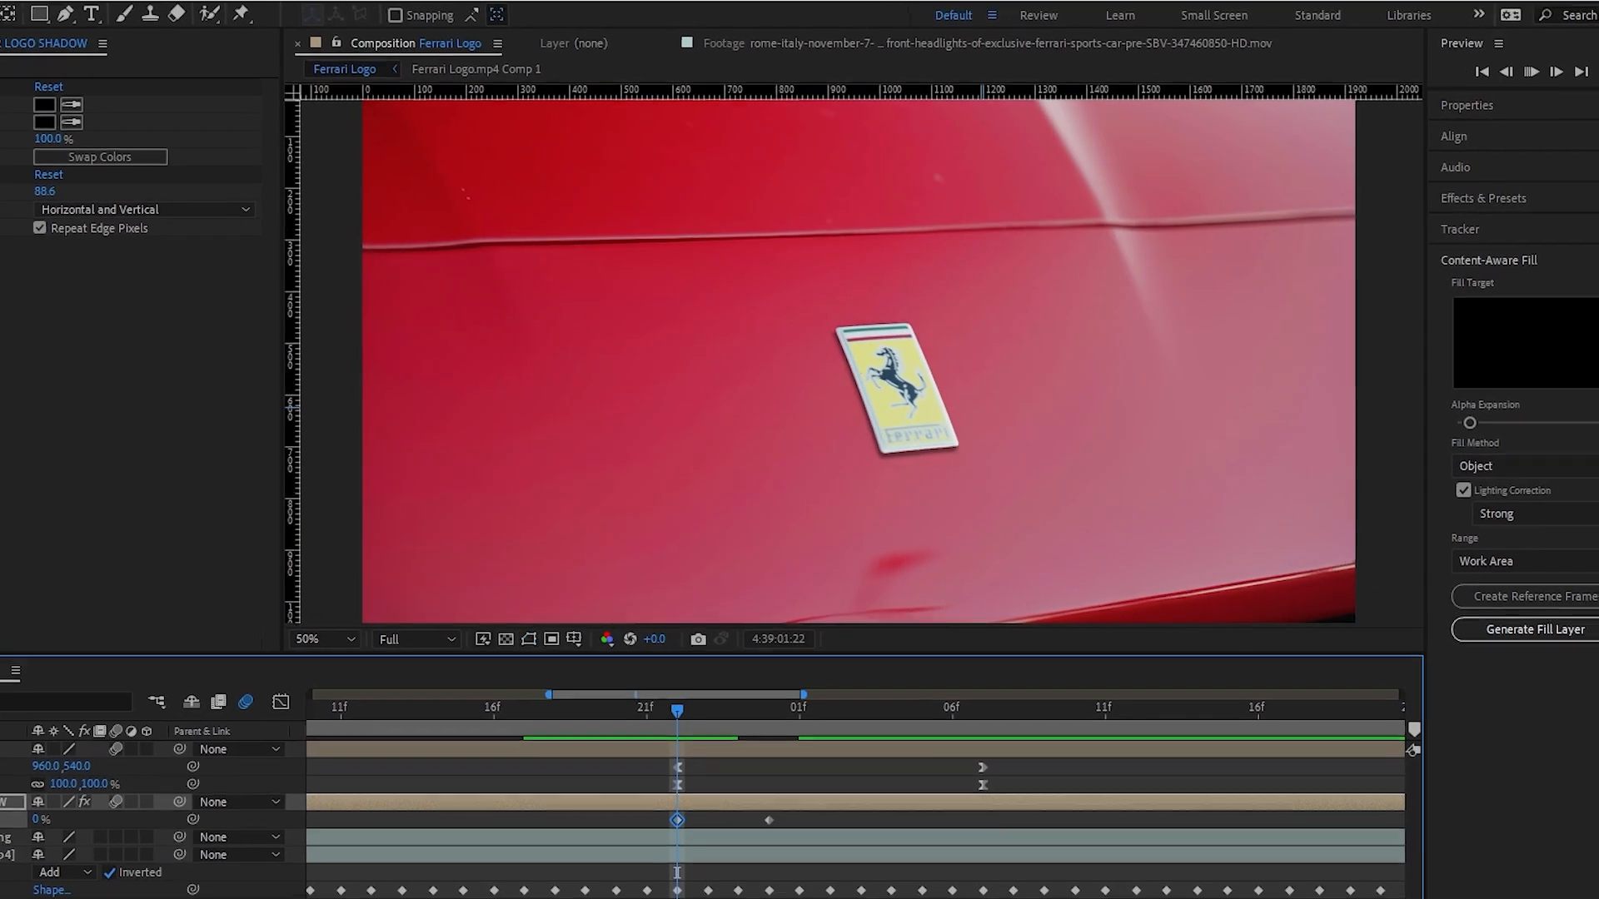
key(space)
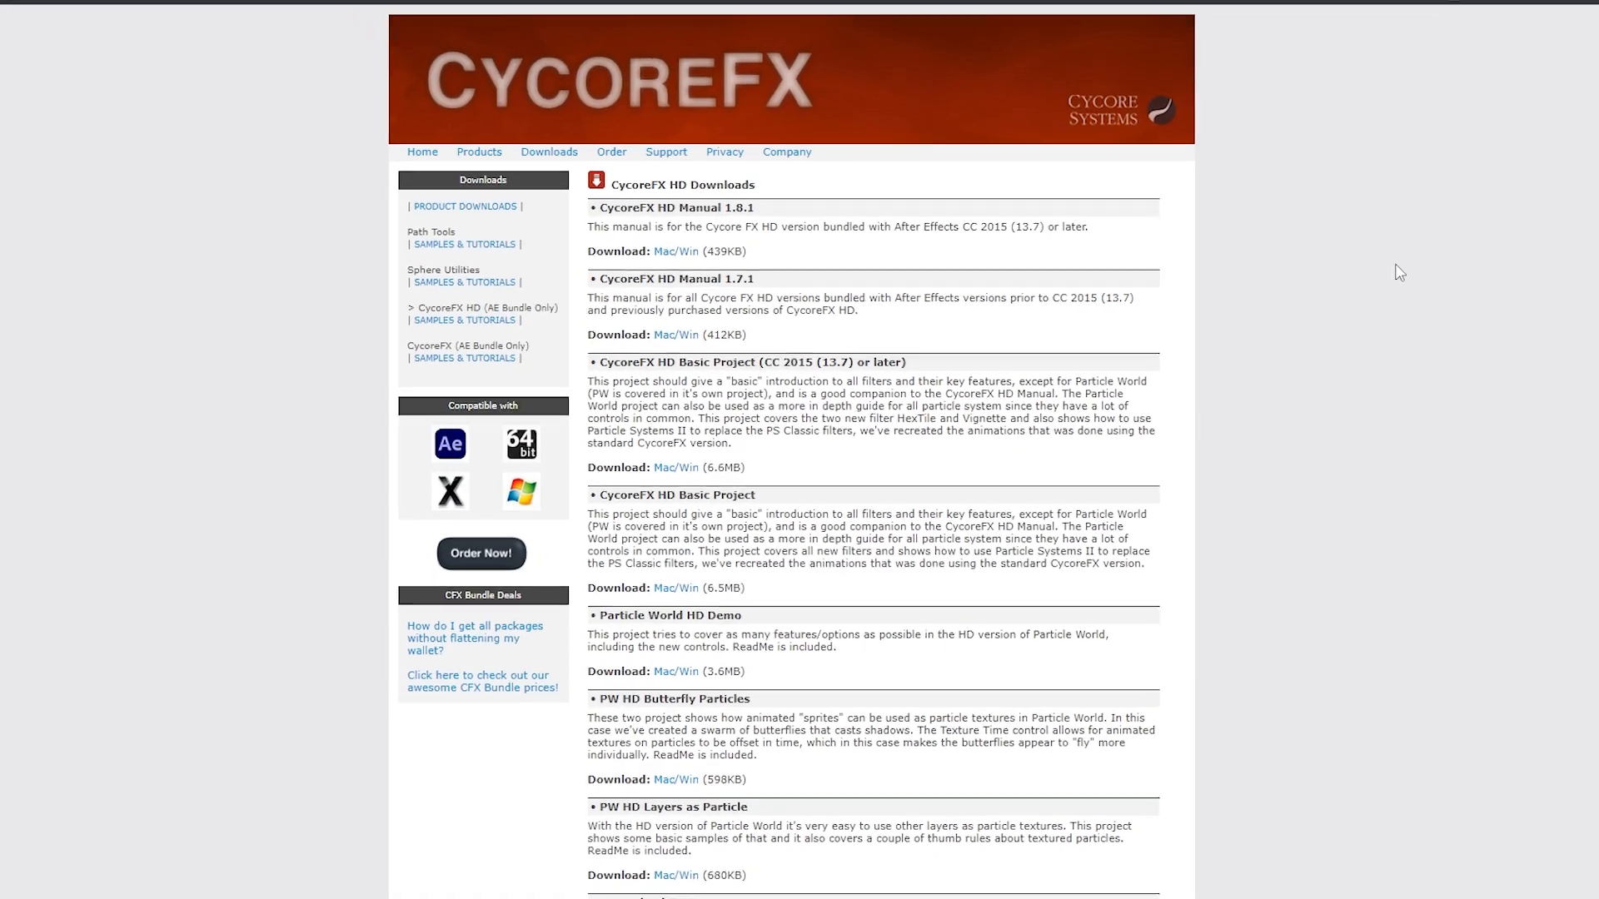
- Split the CAR LOGO layer at 4:39:02:07 and rename the new top layer CAR SMOKE
scroll(1372, 216, down, 3)
drag(573, 752, 754, 752)
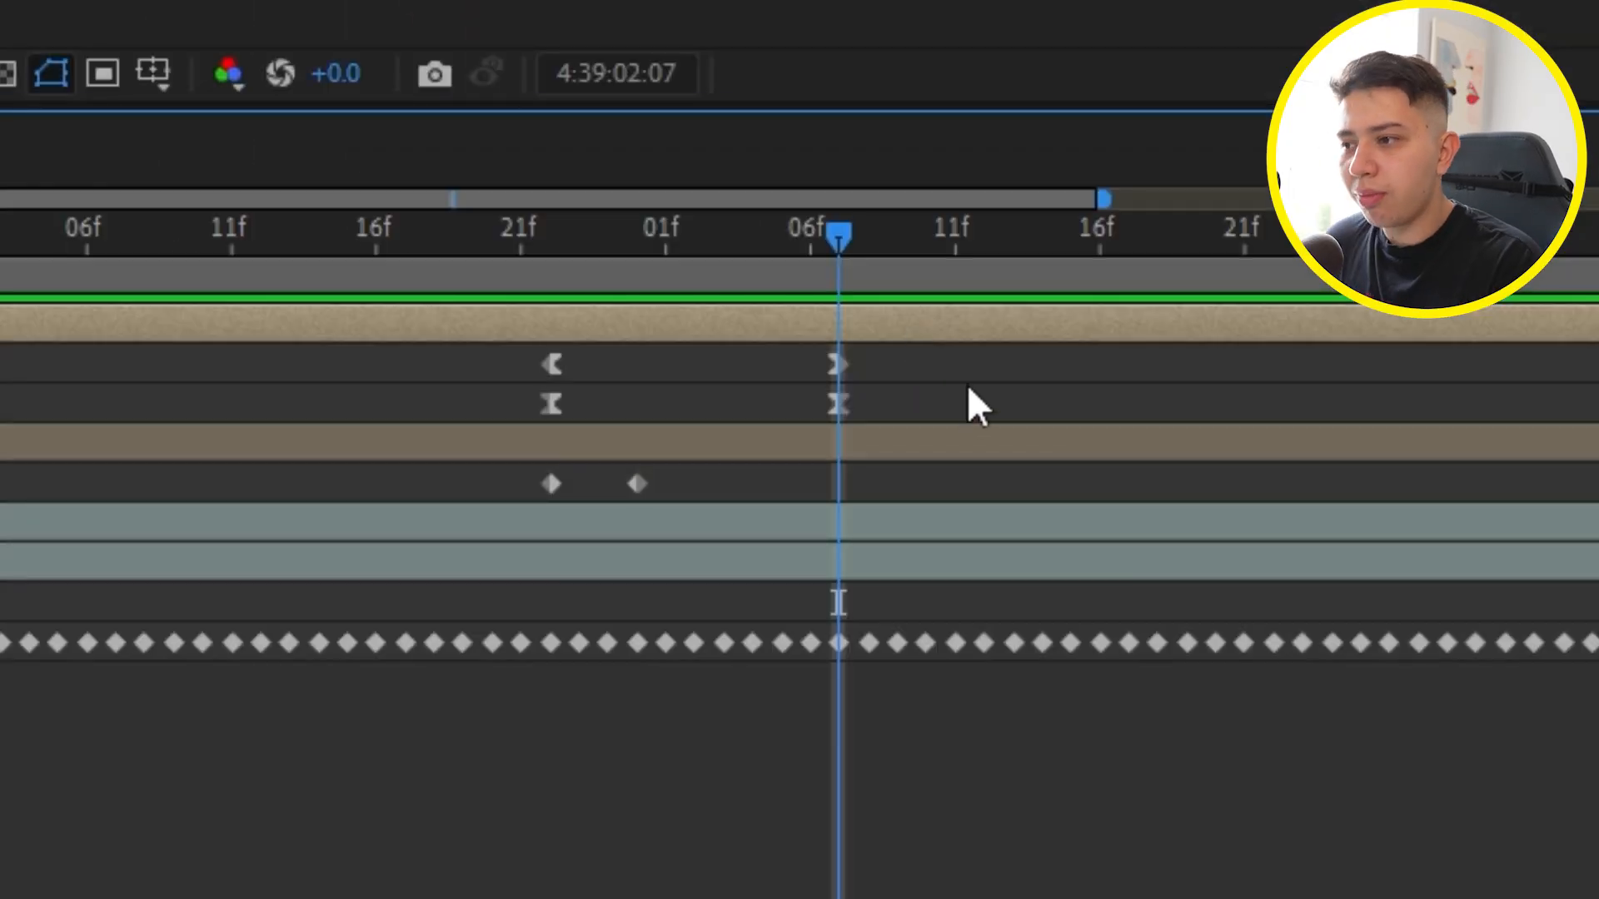
key(ctrl+shift+d)
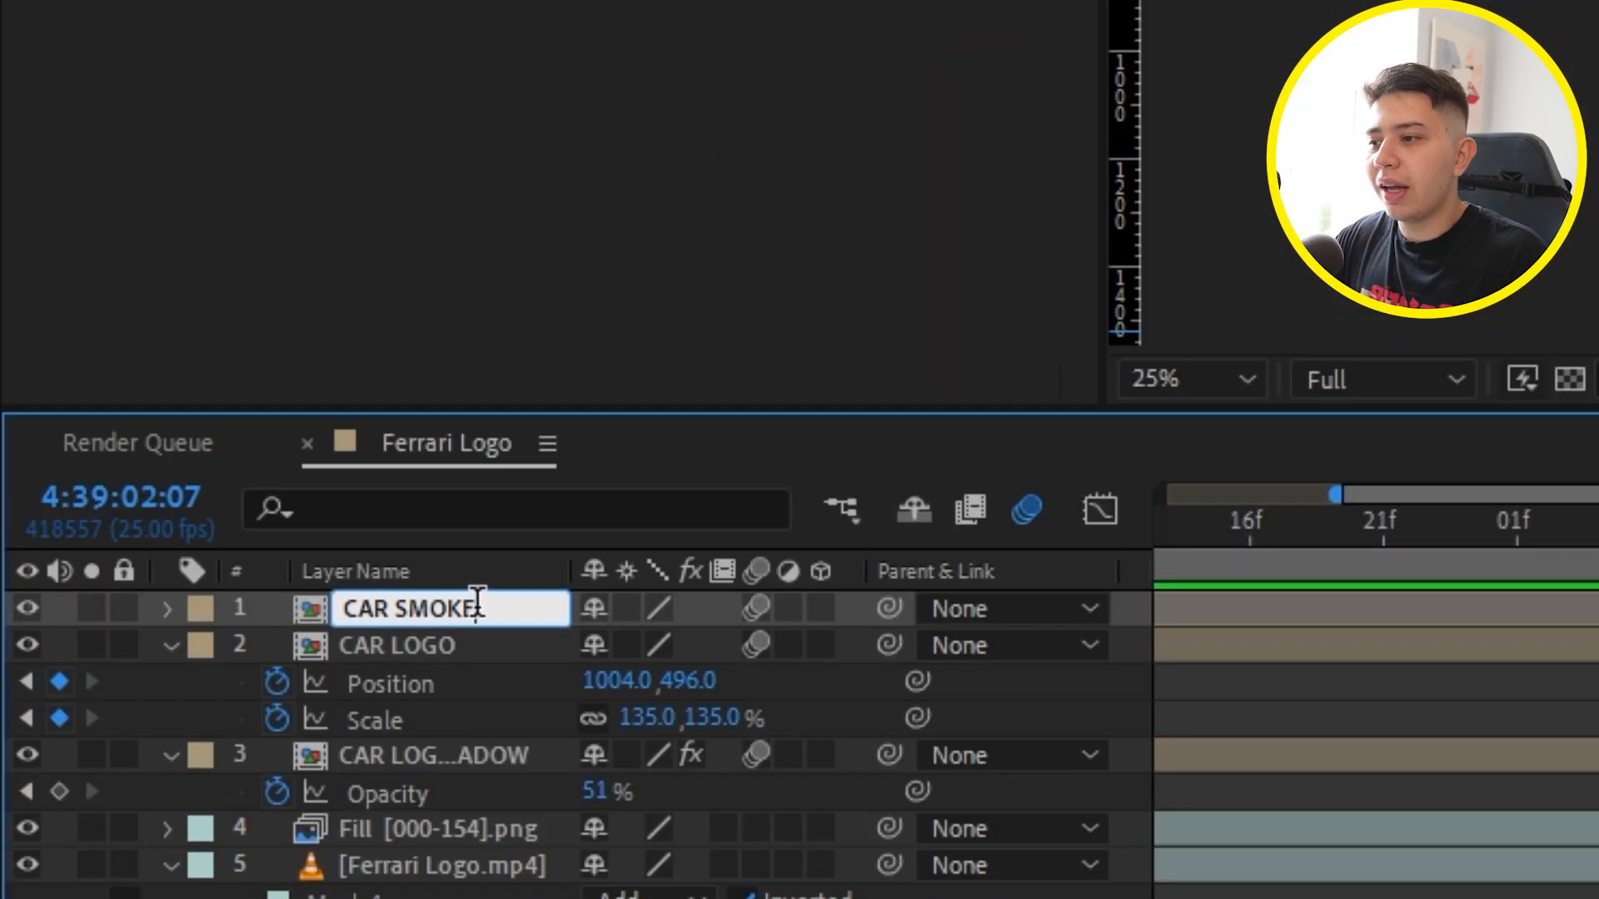
key(Return)
- Pre-compose CAR SMOKE as CAR SMOKE Comp 1, moving all attributes and adjusting the duration to the layer's time span, and open that composition
right_click(476, 606)
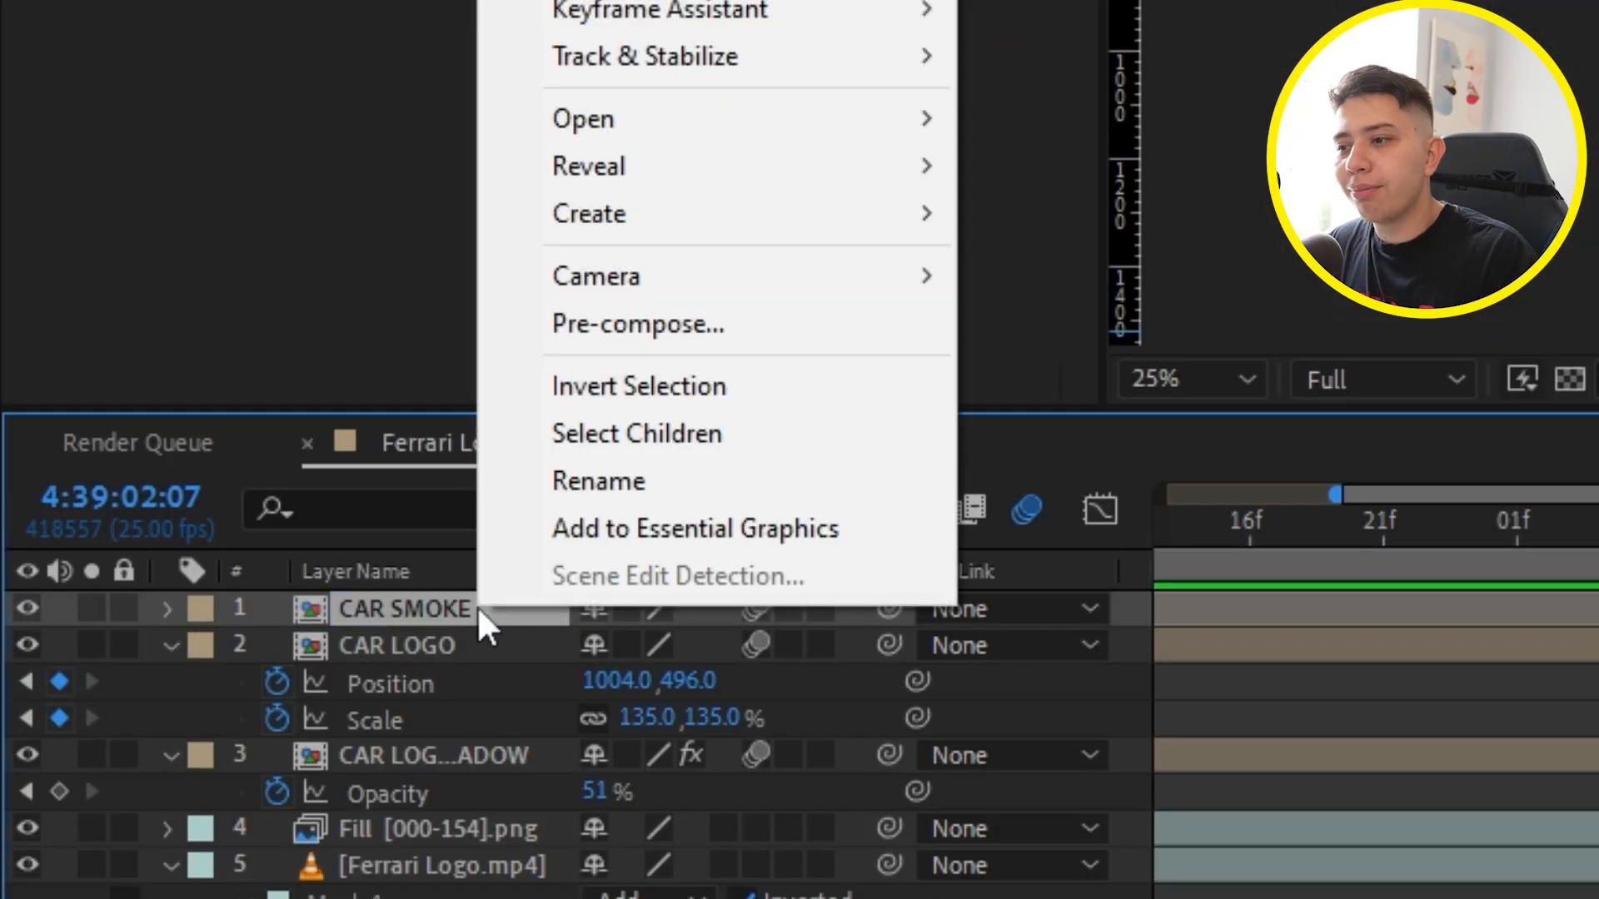
click(743, 331)
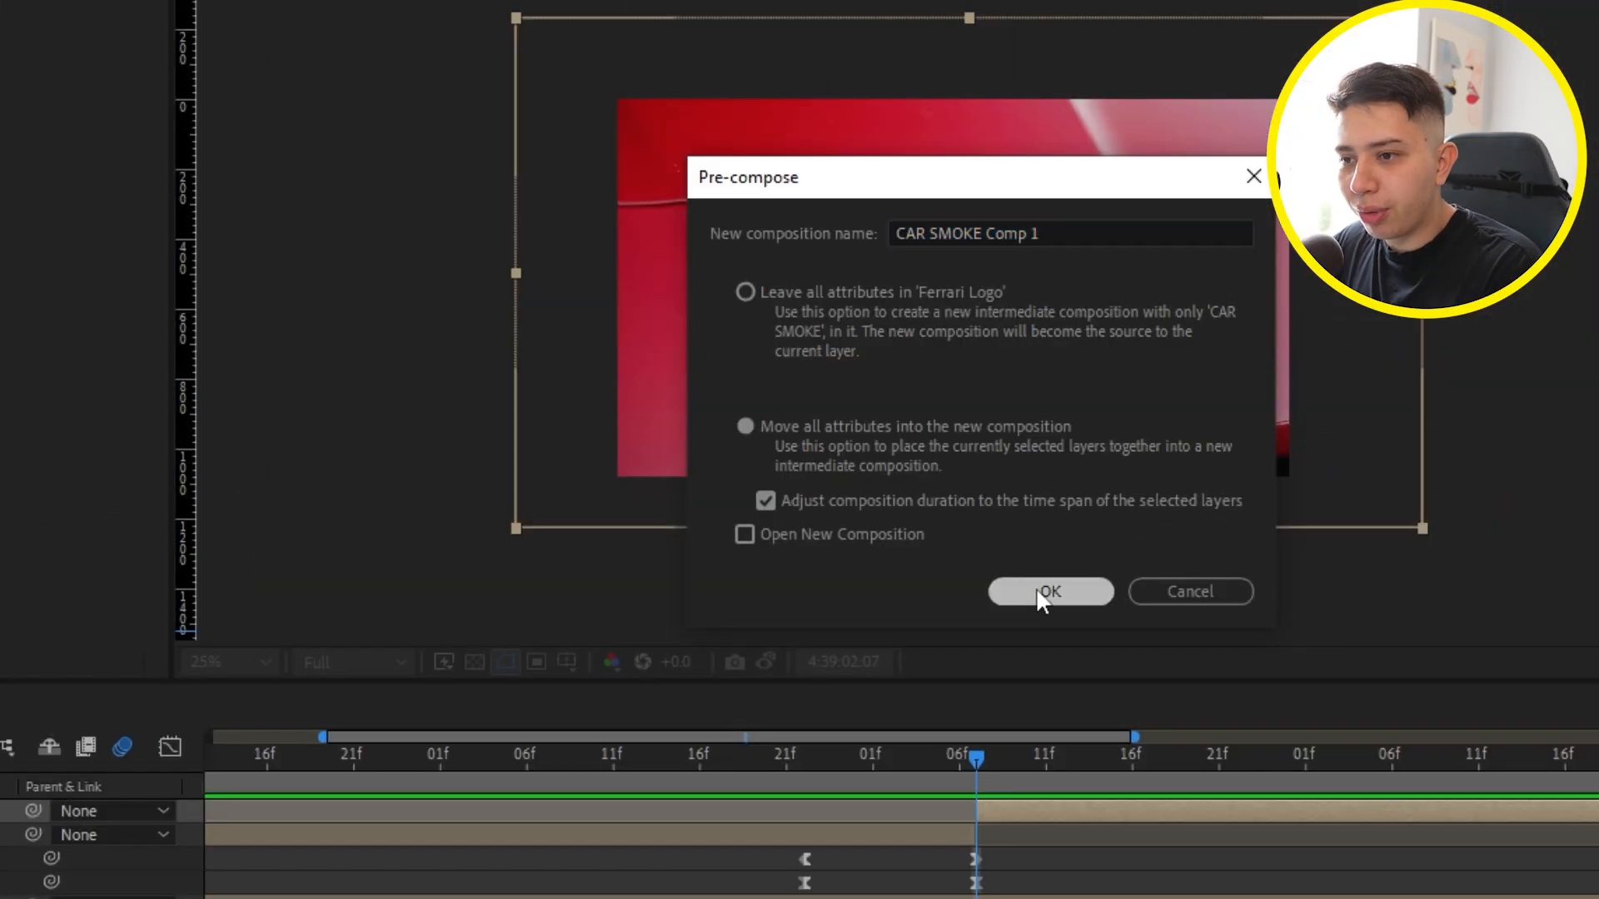
click(1039, 590)
double_click(2, 810)
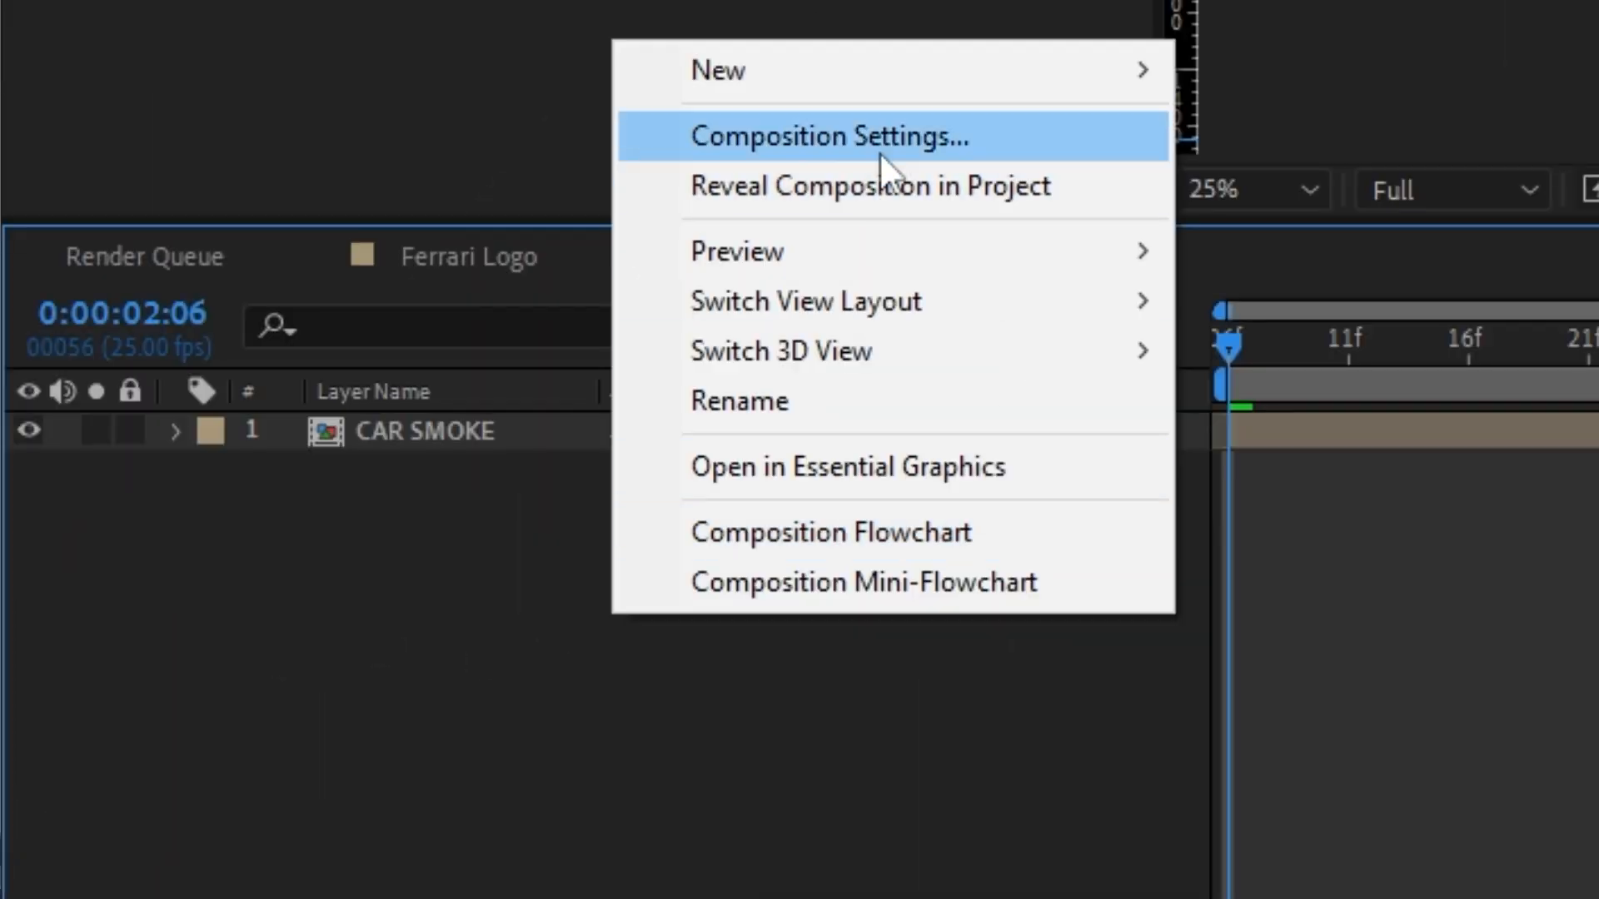
- Add an adjustment layer named Copy above CAR SMOKE and apply the CC Time Blend FX effect to it
mouse_move(916, 70)
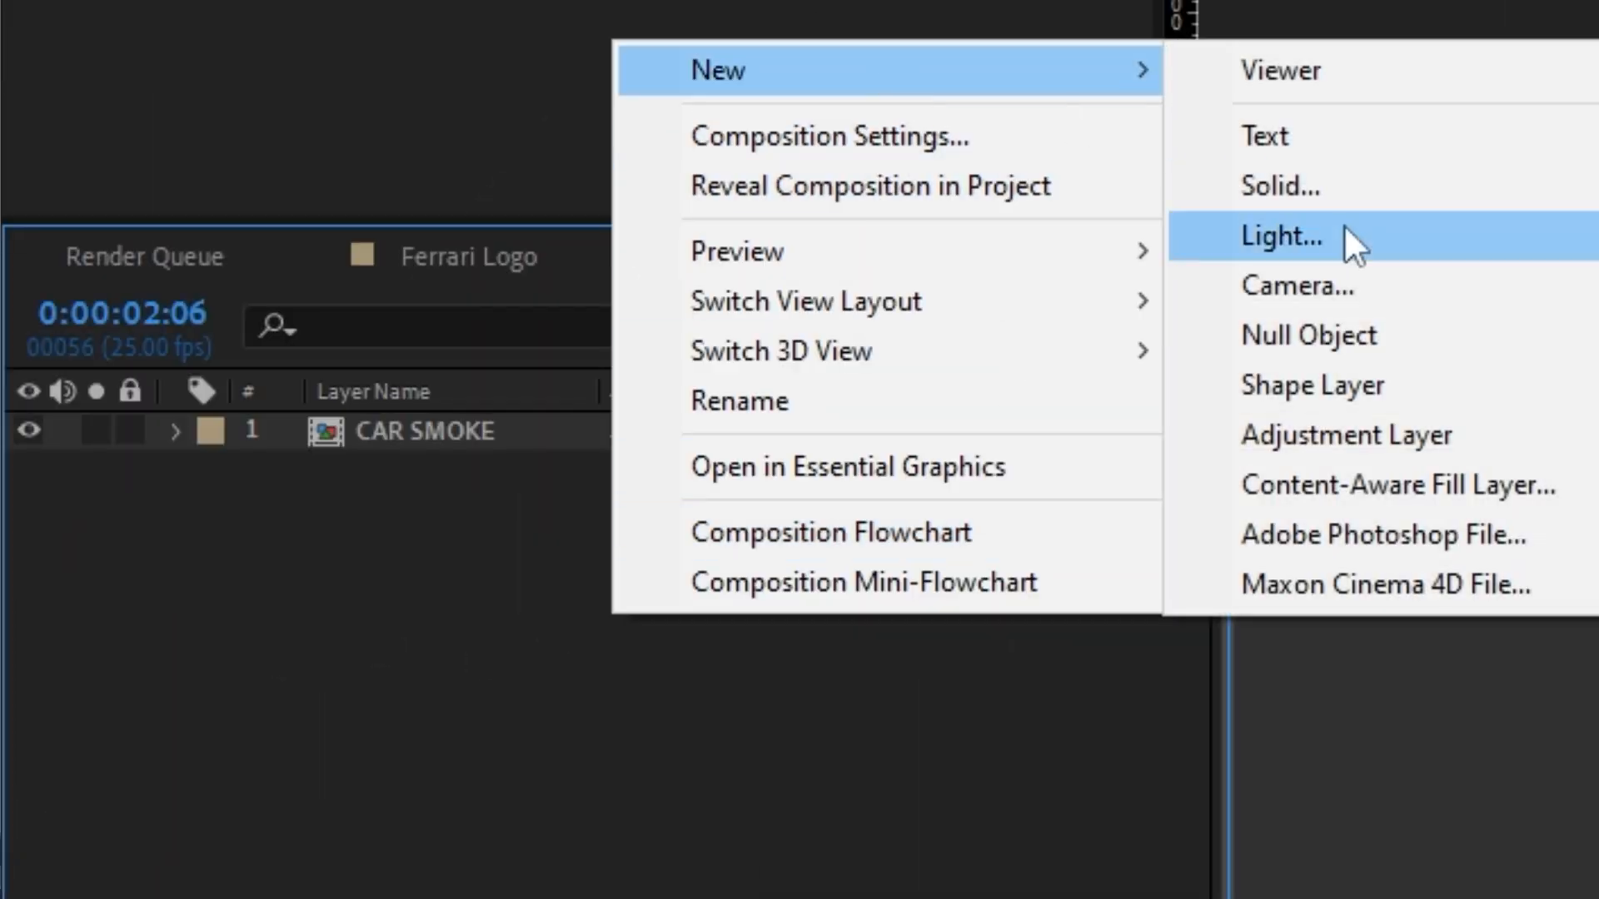
click(1416, 433)
key(Return)
text(Copy)
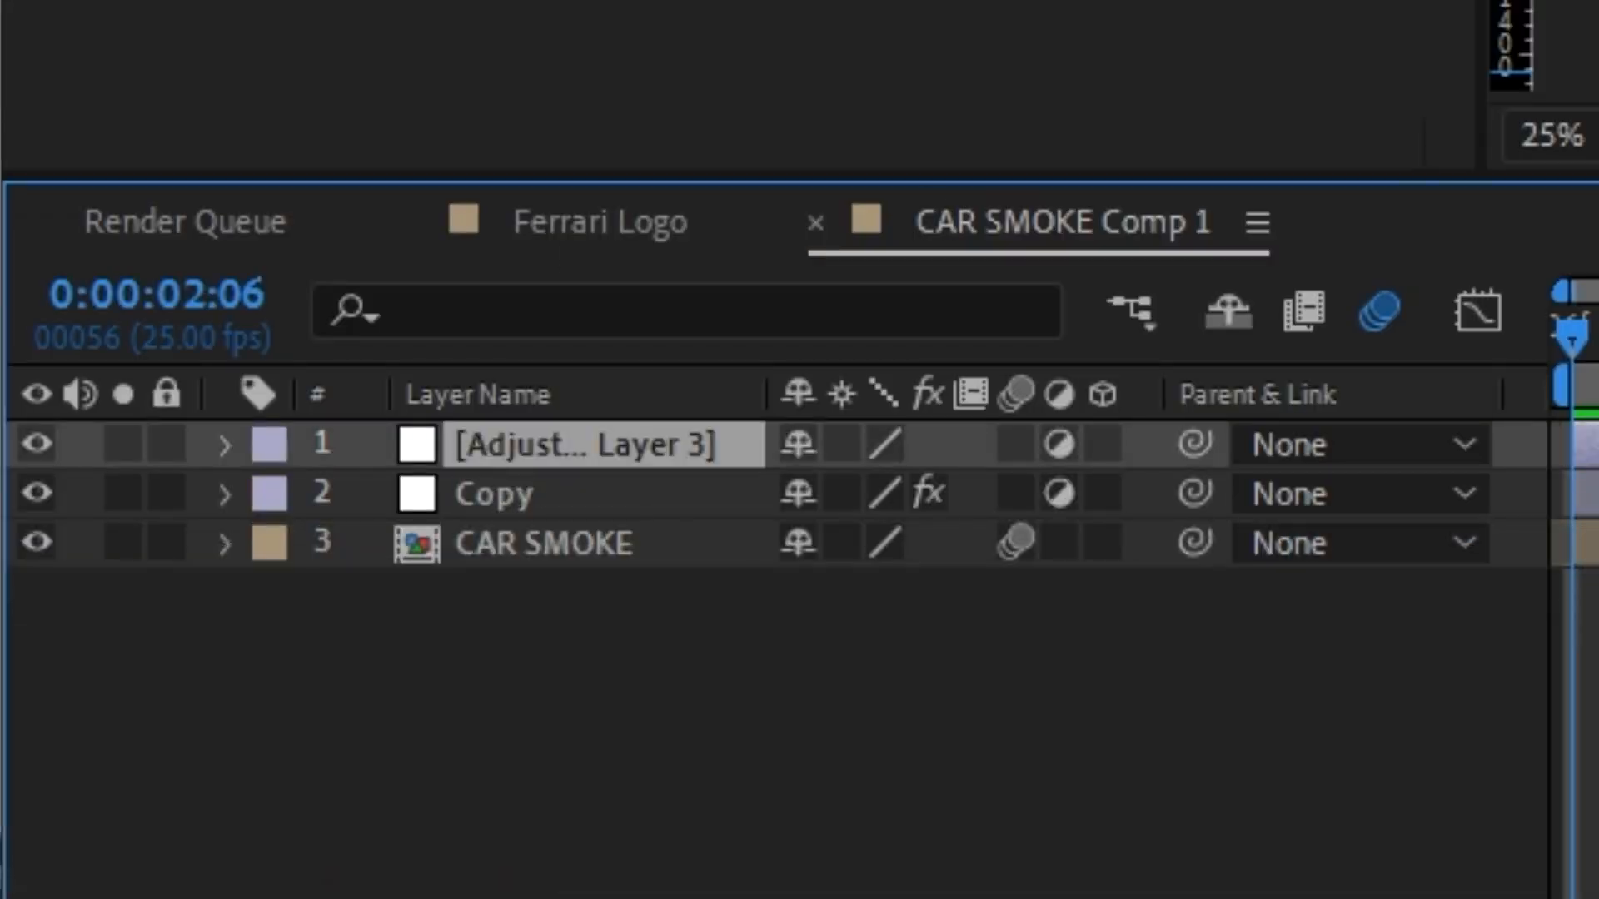
- Name the second adjustment layer Paste and set its CC Time Blend FX to Instance Paste, Accumulation 100% and Clear To Current Frame
text(s)
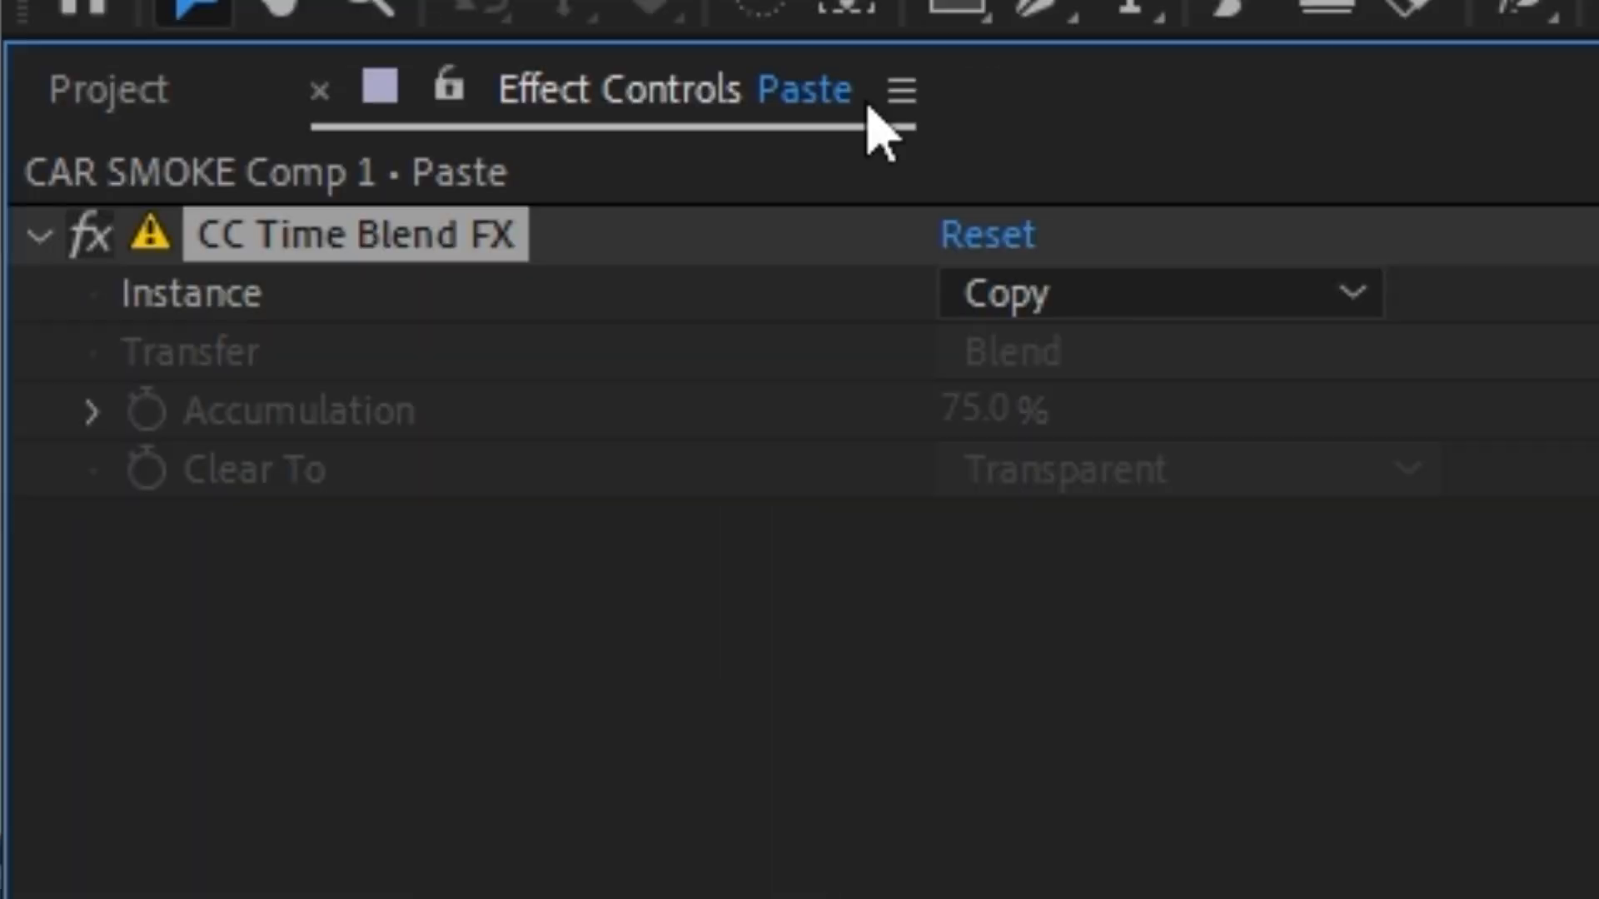
click(1068, 298)
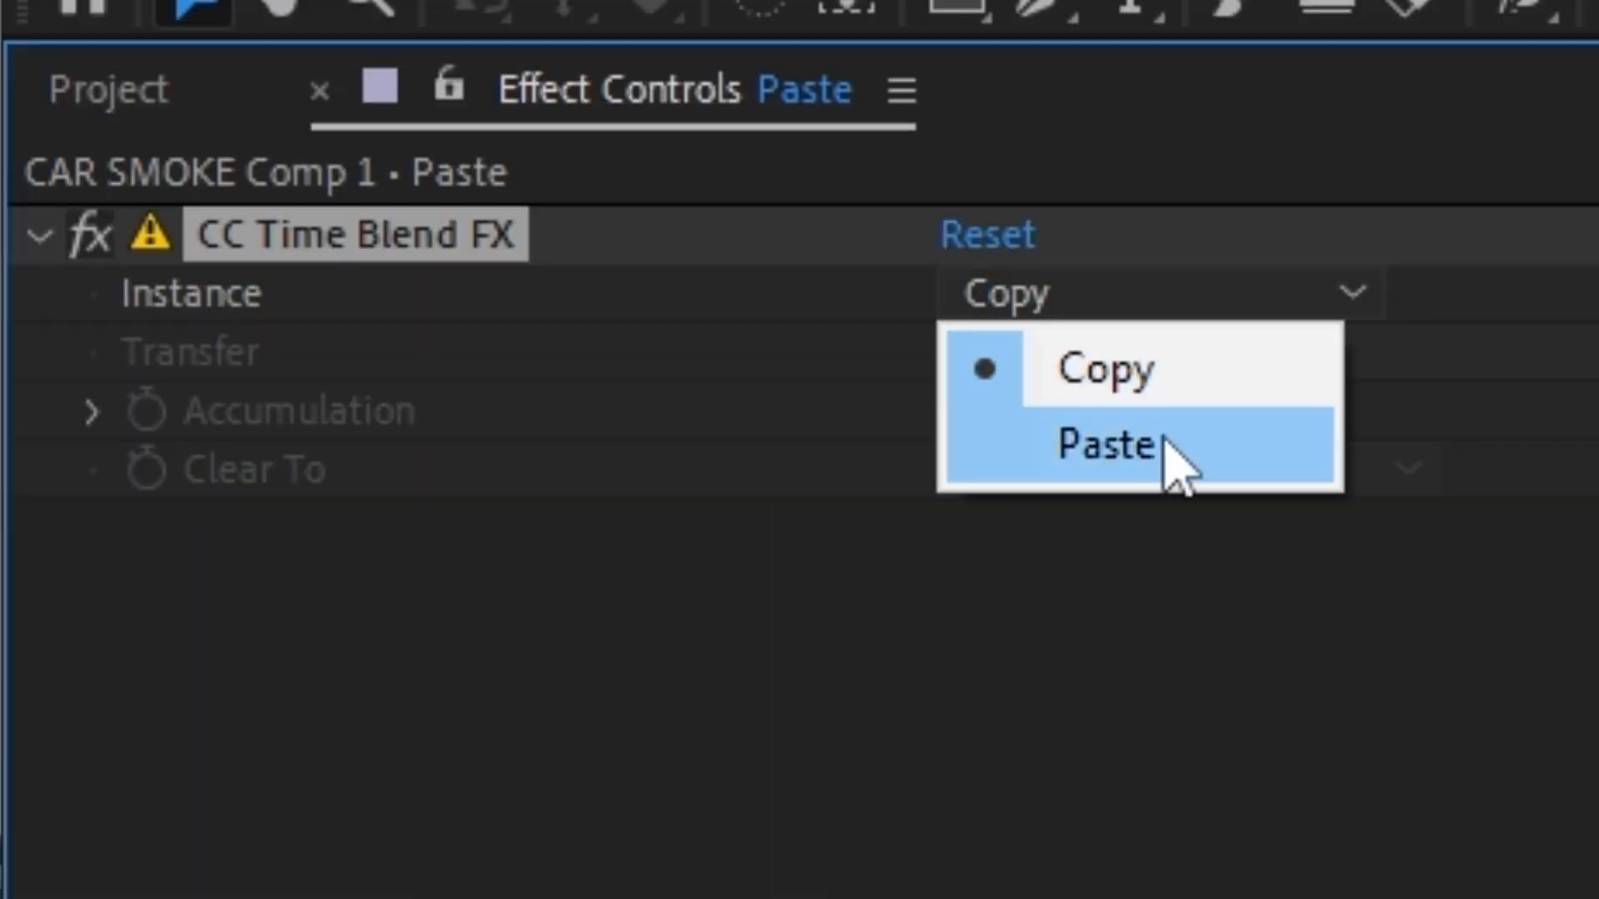
click(1175, 462)
drag(981, 406, 975, 406)
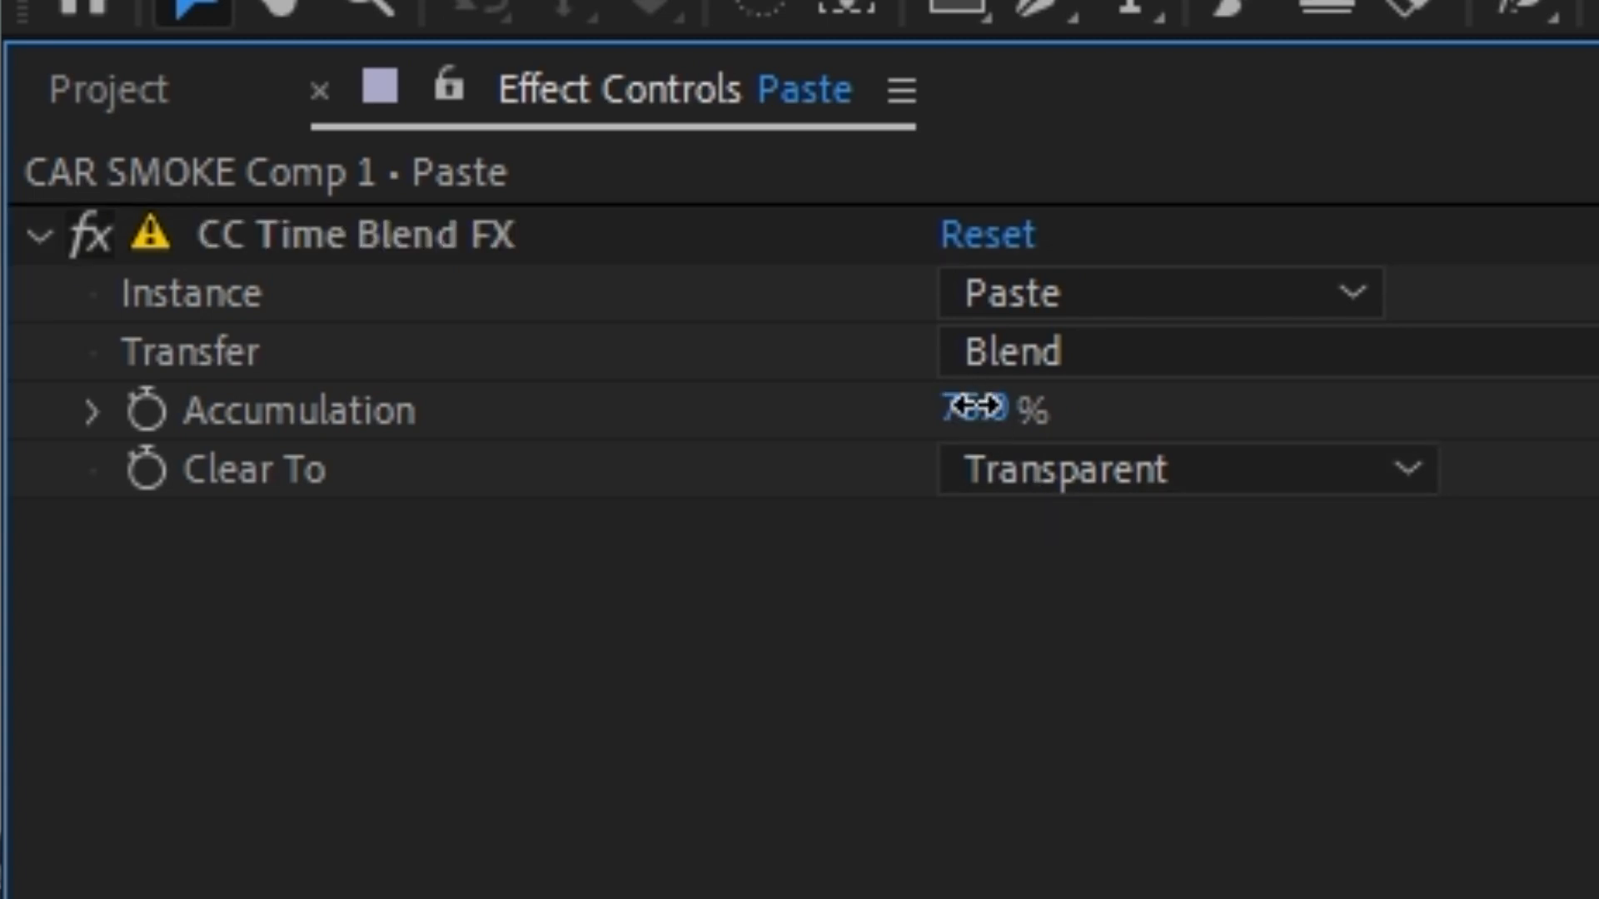
key(Return)
click(1332, 467)
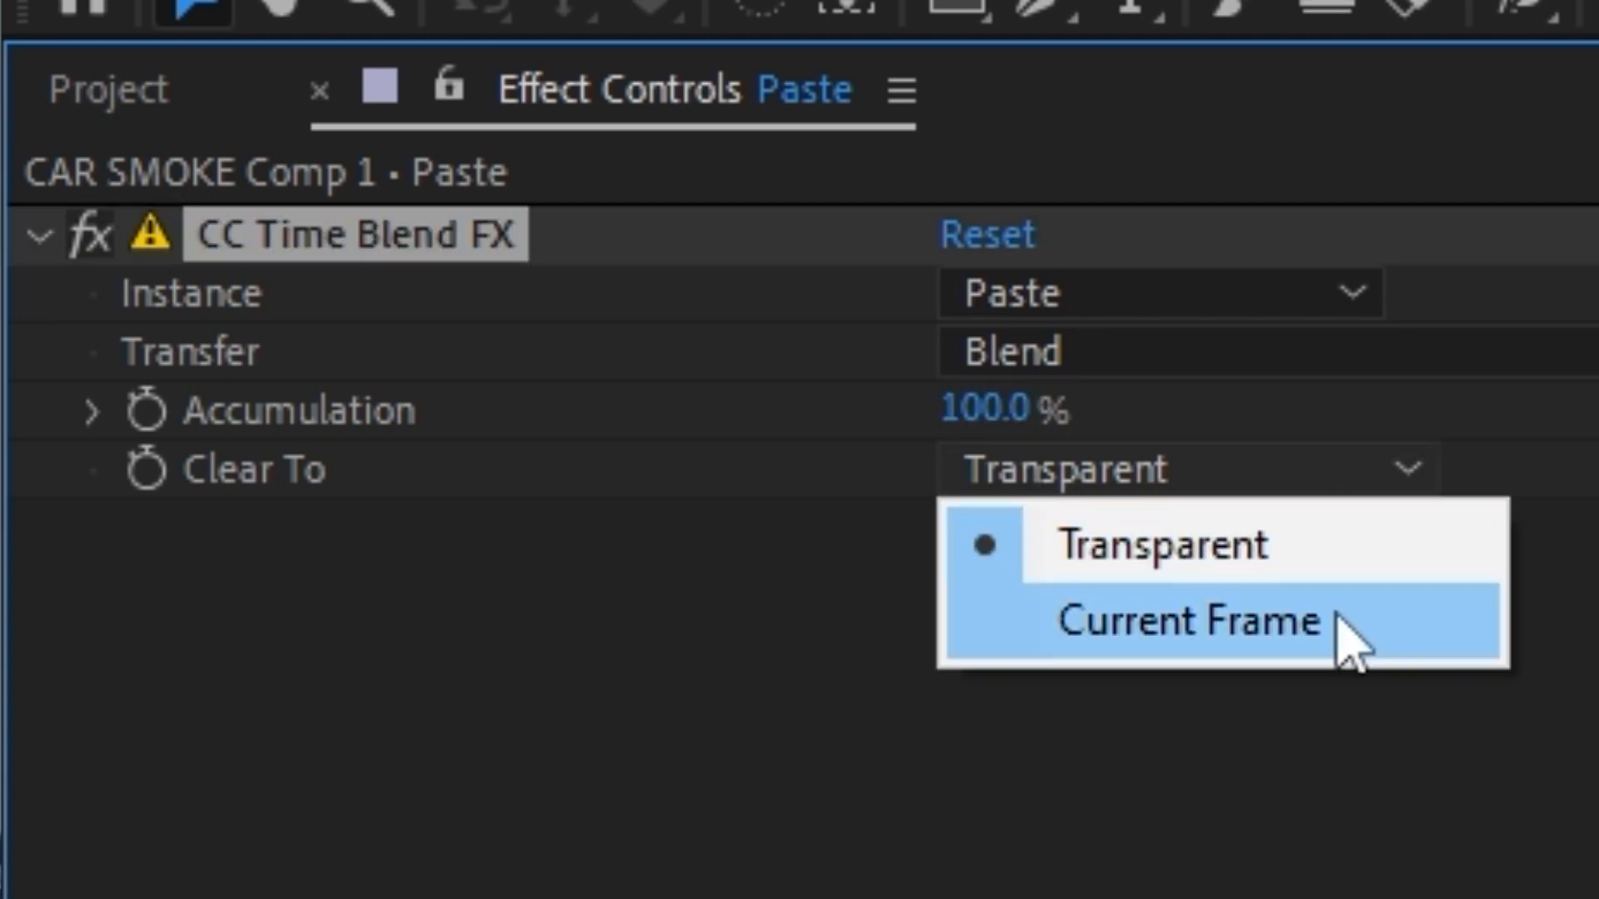
click(1342, 636)
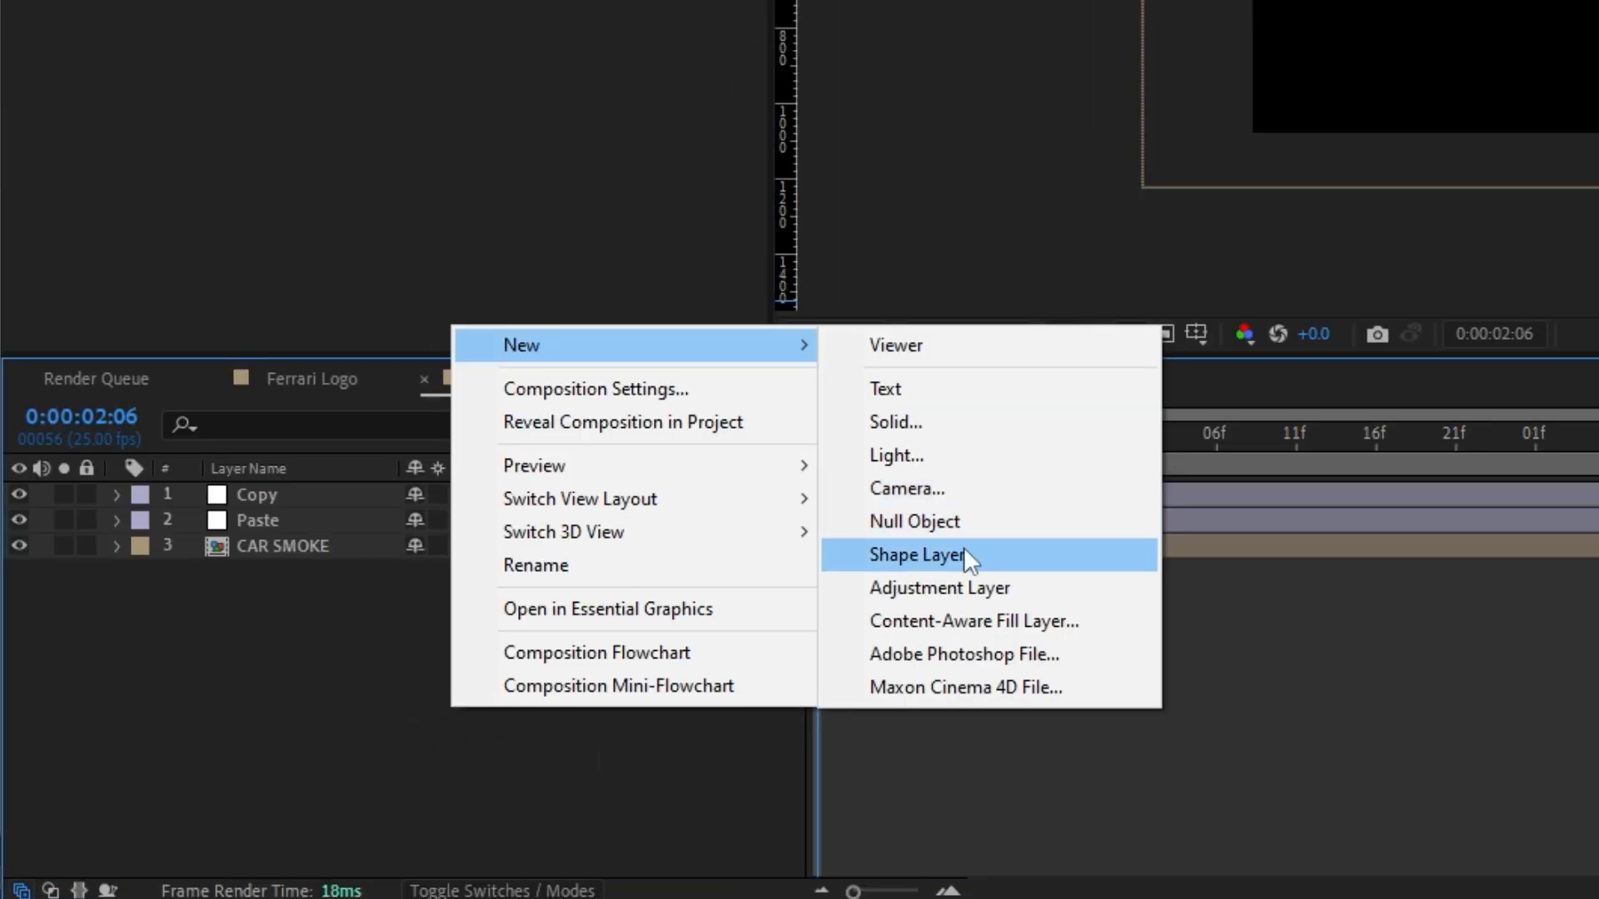
- Add an adjustment layer named Effect and place it between the Copy and Paste layers
click(973, 585)
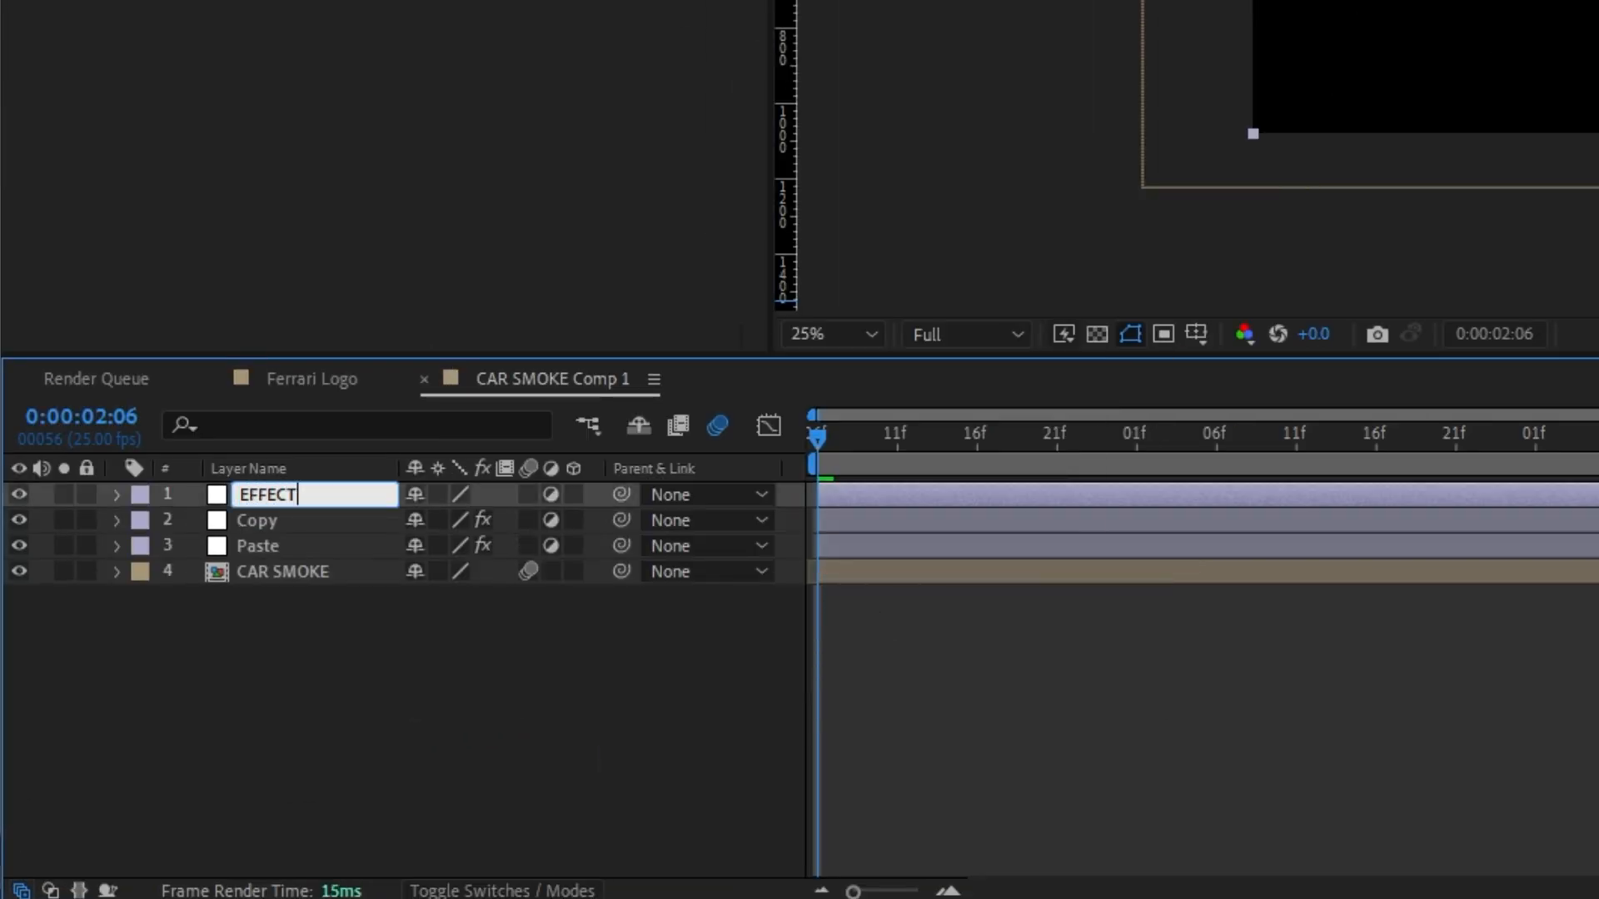
text(ffect)
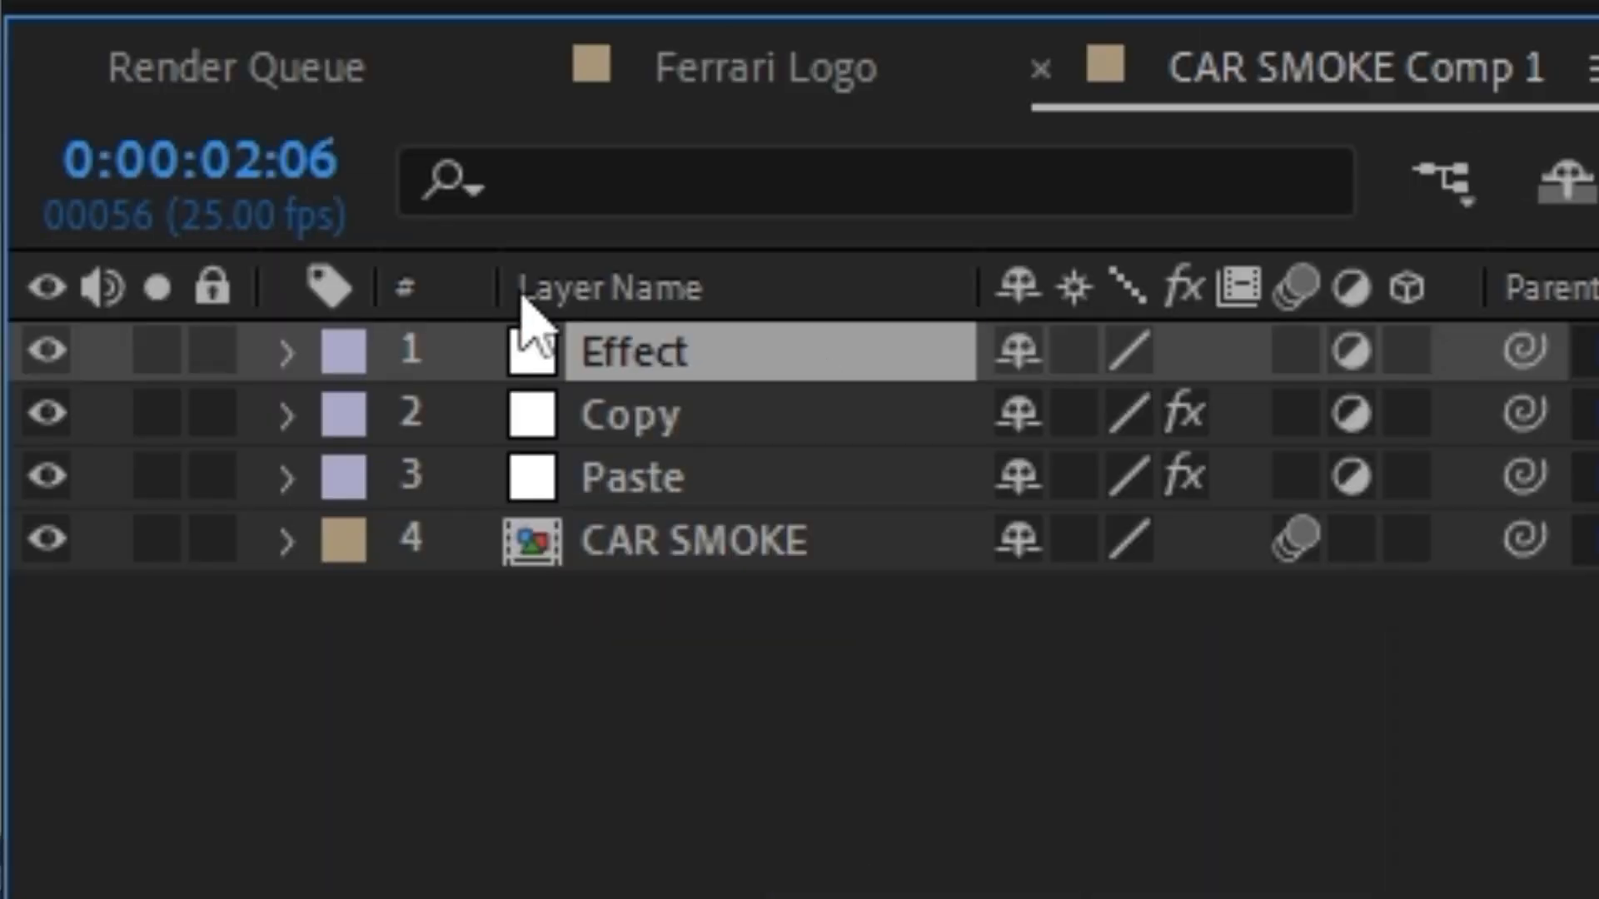
drag(691, 414, 741, 443)
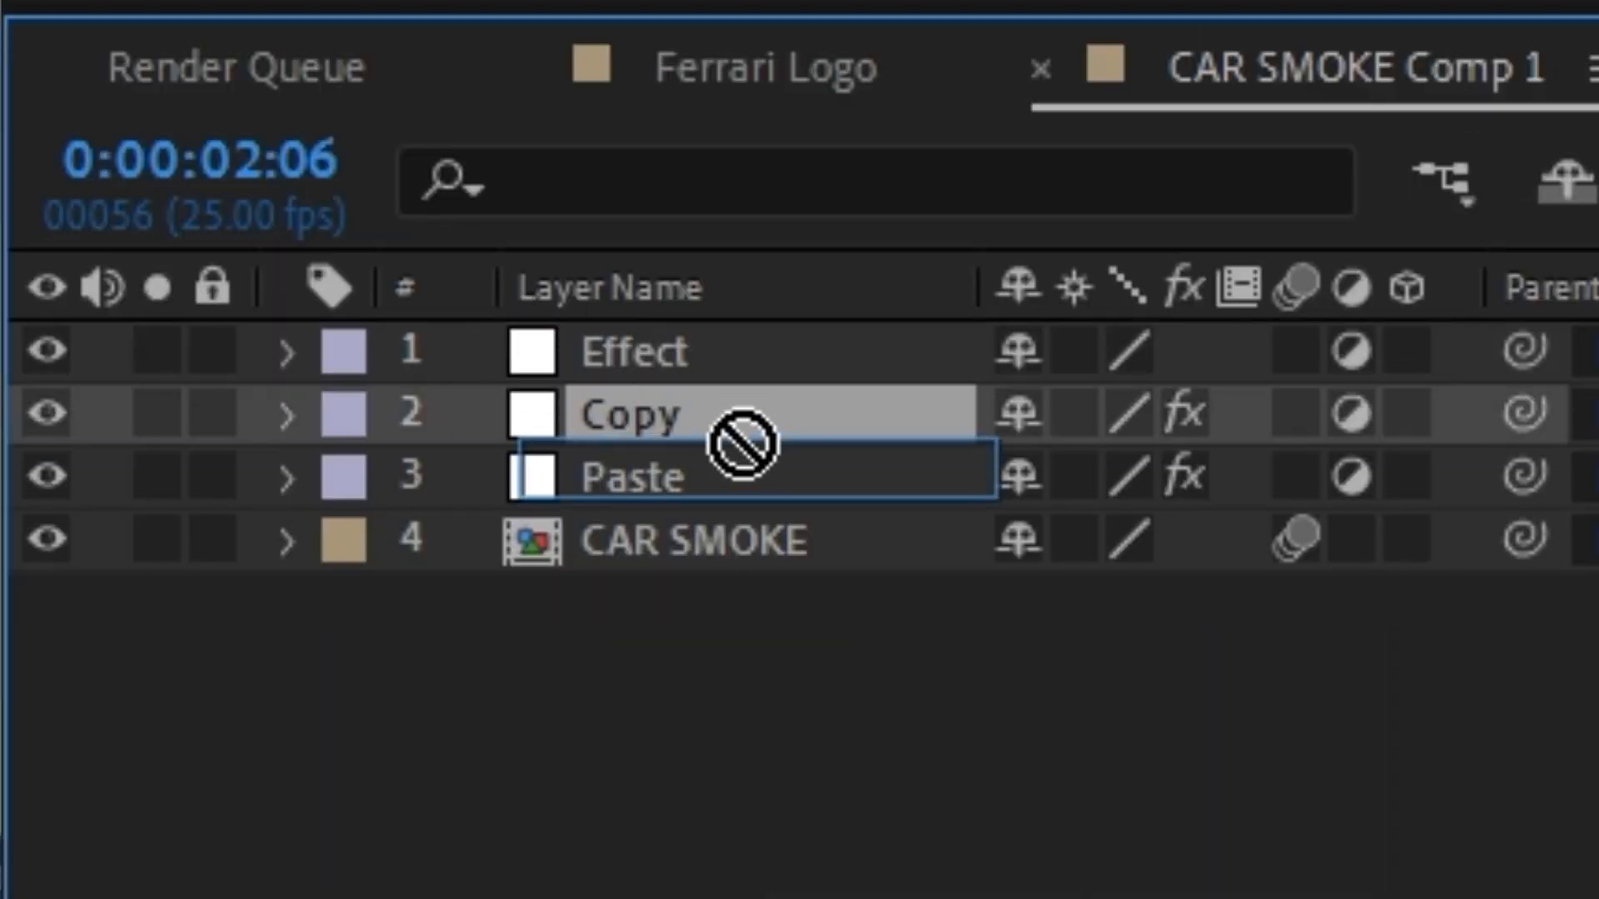
drag(758, 387, 762, 477)
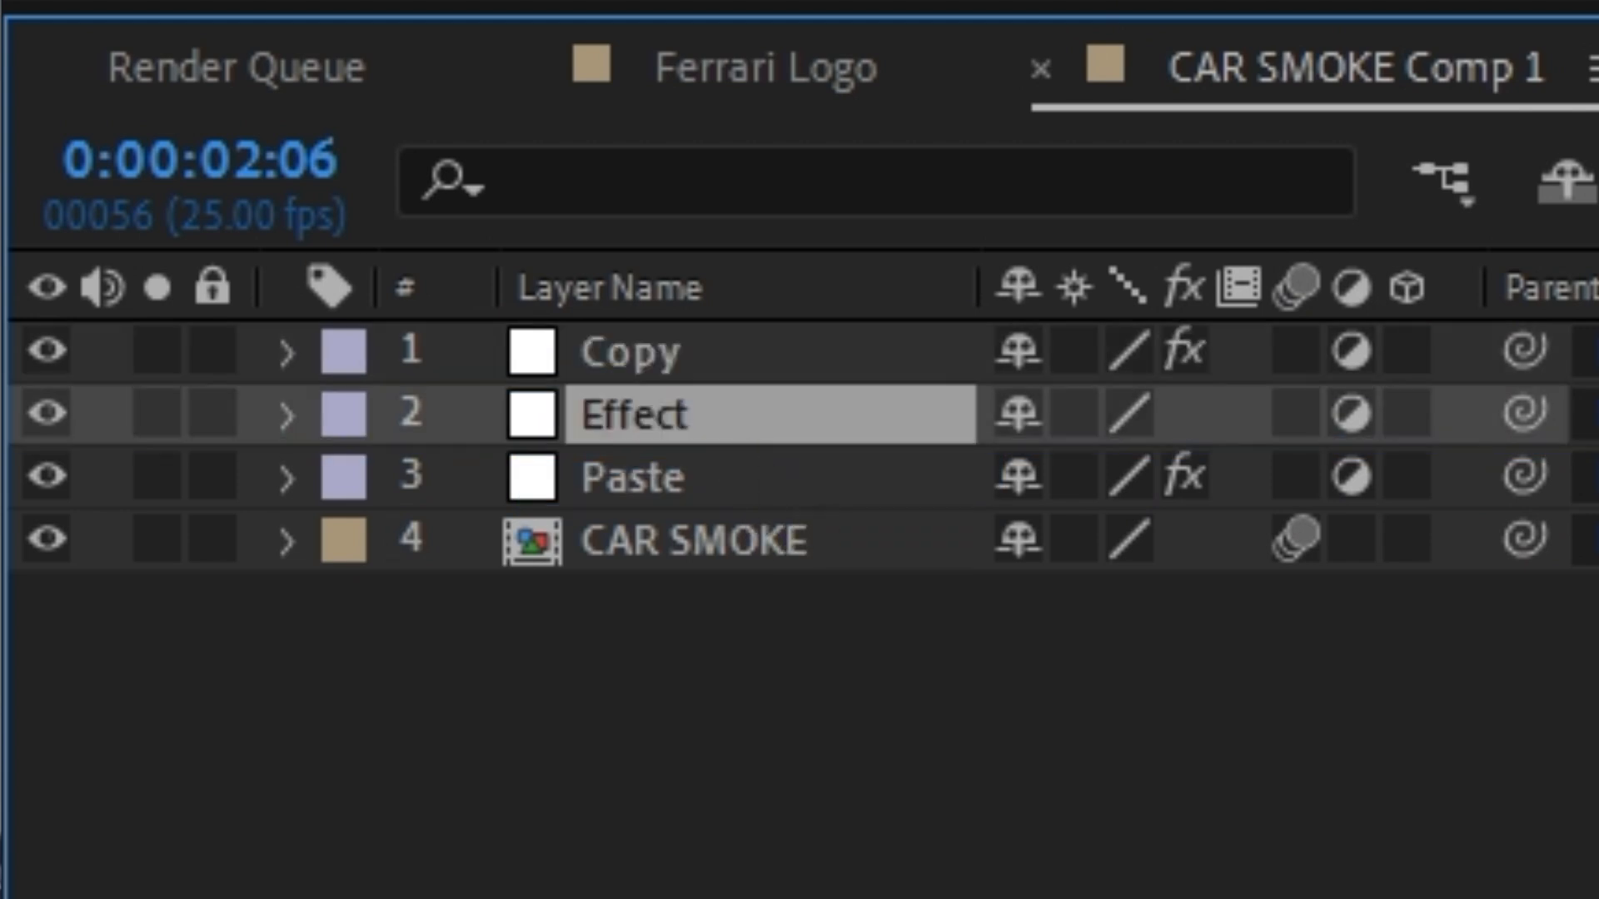